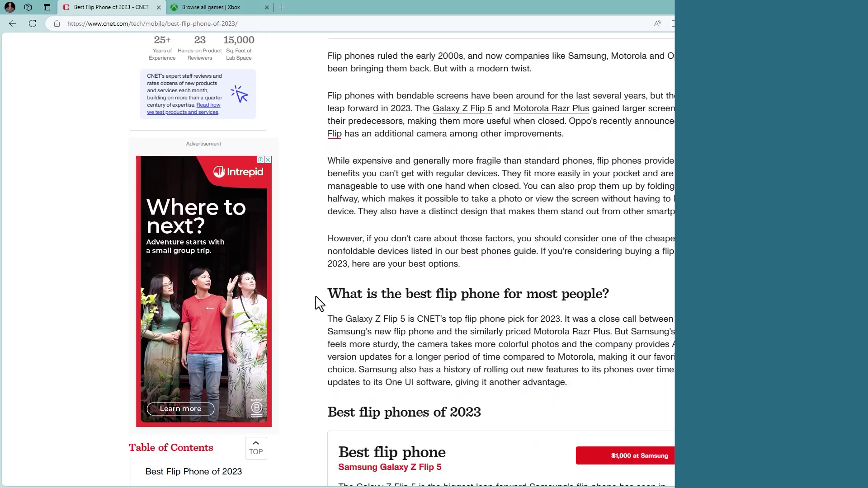
- Give the example row Motorola Razr Plus with the price '$1,000 at Motorola'
{"action": "scroll", "coordinate": [317, 301], "scroll_direction": "down", "scroll_amount": 15}
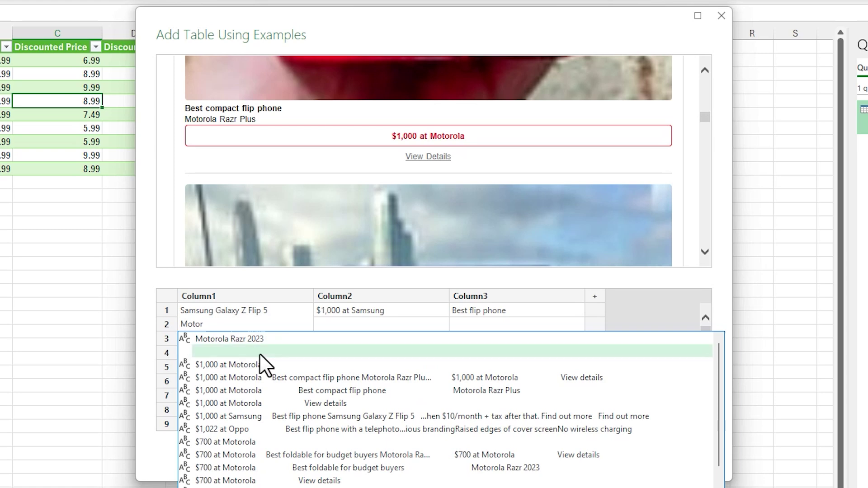
{"action": "left_click", "coordinate": [259, 353]}
{"action": "left_click", "coordinate": [318, 323]}
{"action": "type", "text": "$1,0"}
{"action": "left_click", "coordinate": [344, 358]}
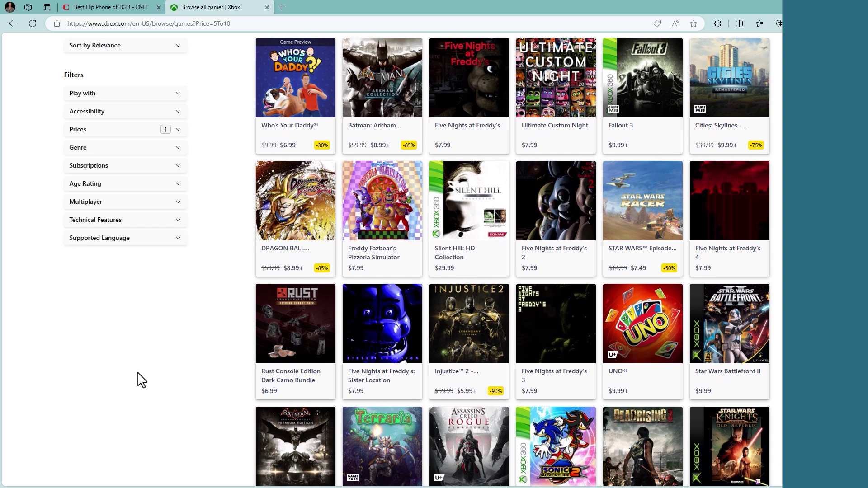
- Preview Tables 2 to 4 and open Table 4, the game price table, for shaping
{"action": "scroll", "coordinate": [136, 379], "scroll_direction": "down", "scroll_amount": 3}
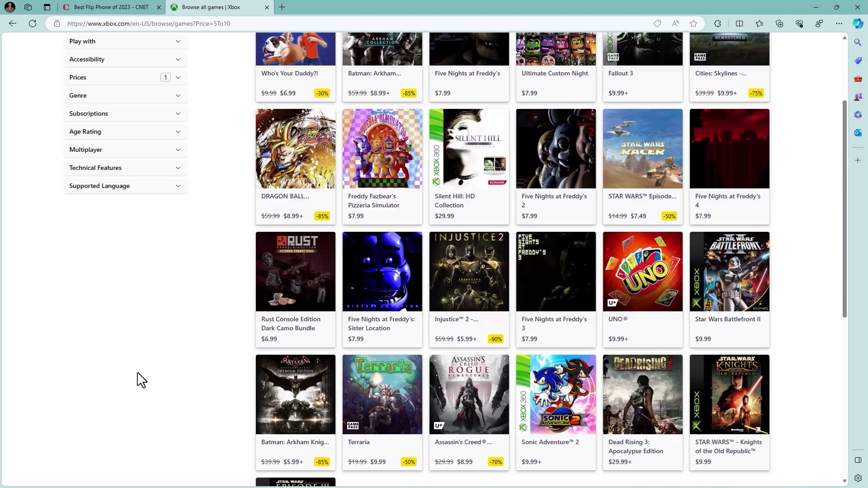
{"action": "scroll", "coordinate": [141, 380], "scroll_direction": "up", "scroll_amount": 1}
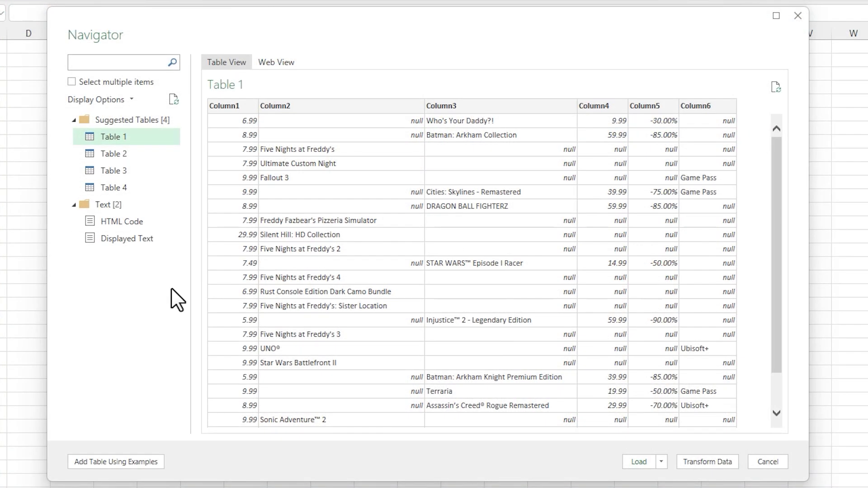
{"action": "left_click", "coordinate": [115, 154]}
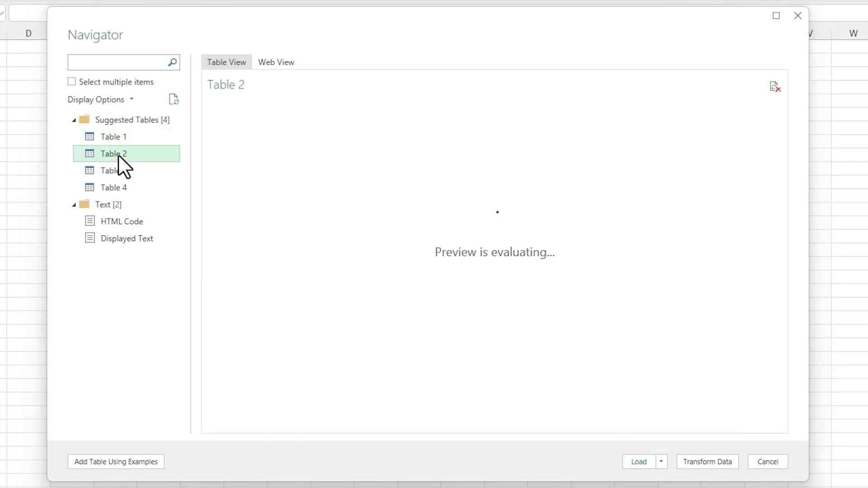
{"action": "left_click", "coordinate": [118, 171]}
{"action": "left_click", "coordinate": [117, 188]}
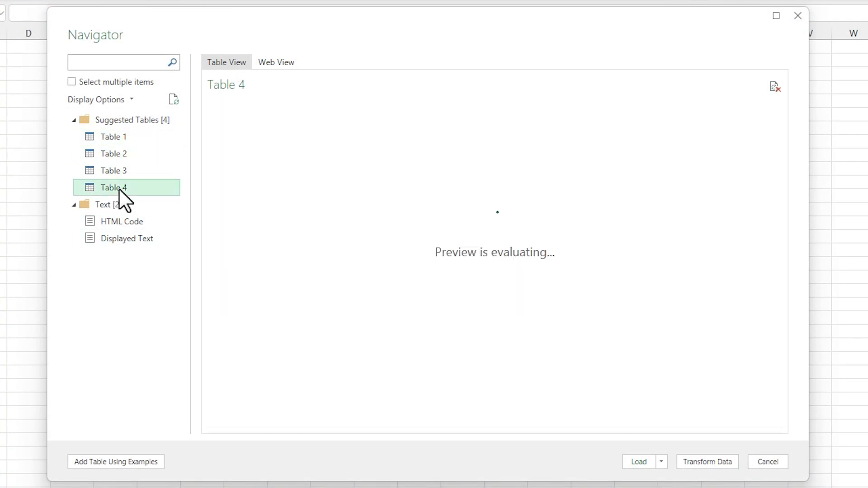
{"action": "left_click", "coordinate": [698, 463]}
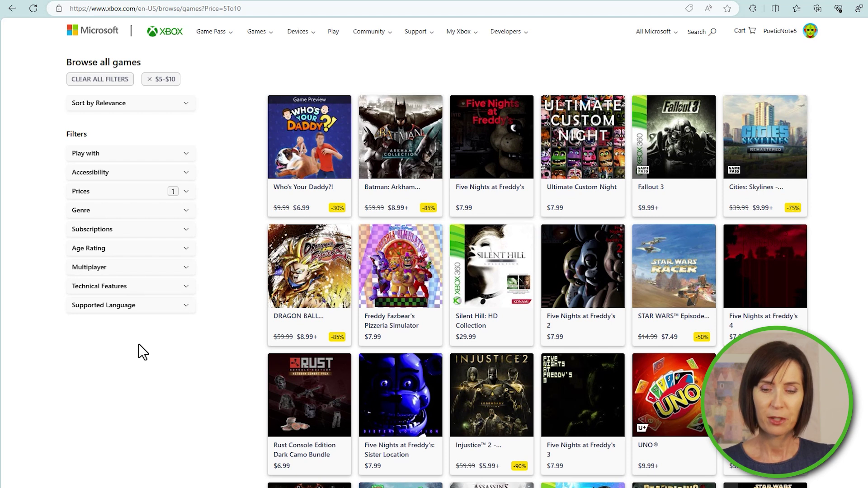
- Copy the web address of the Xbox games browse page filtered to $5–$10
{"action": "scroll", "coordinate": [143, 375], "scroll_direction": "down", "scroll_amount": 2}
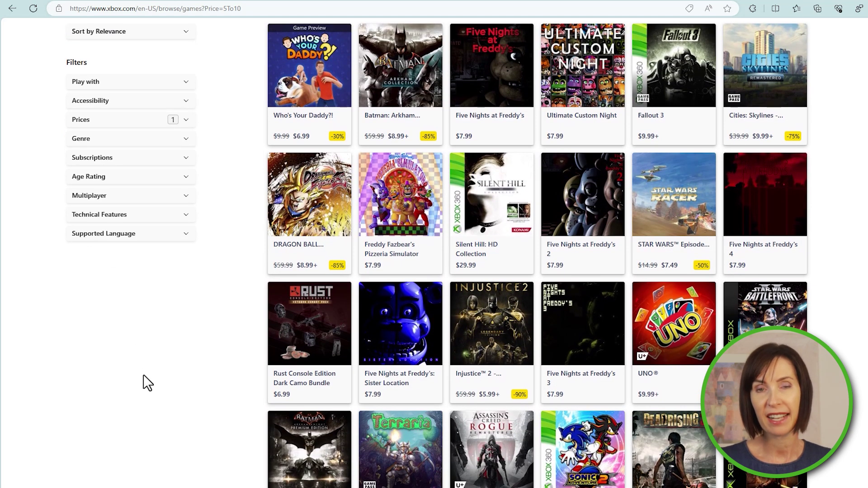
{"action": "scroll", "coordinate": [147, 383], "scroll_direction": "down", "scroll_amount": 4}
{"action": "scroll", "coordinate": [147, 383], "scroll_direction": "up", "scroll_amount": 4}
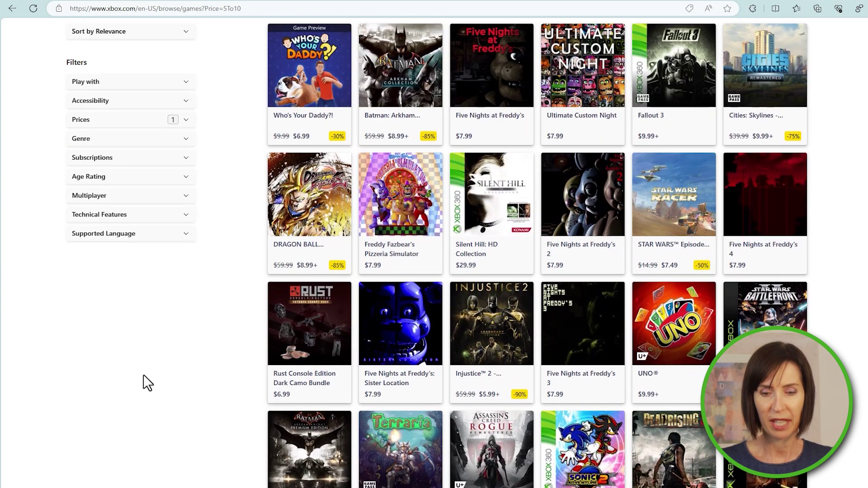
{"action": "scroll", "coordinate": [147, 383], "scroll_direction": "up", "scroll_amount": 2}
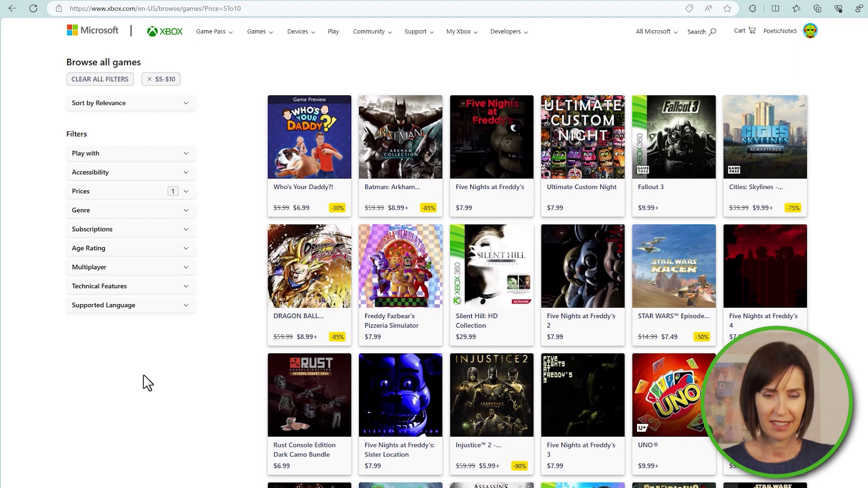
{"action": "left_click", "coordinate": [259, 9]}
{"action": "key", "text": "ctrl+c"}
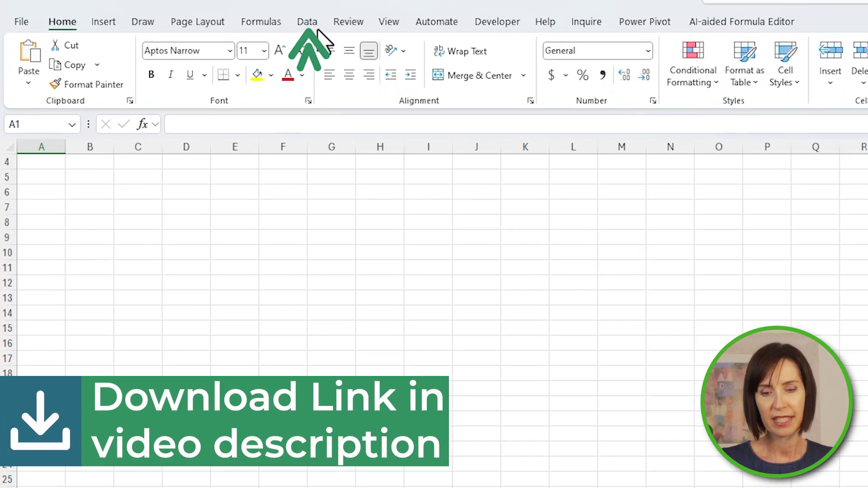
- Create a From Web import using the copied Xbox browse page address
{"action": "left_click", "coordinate": [196, 16]}
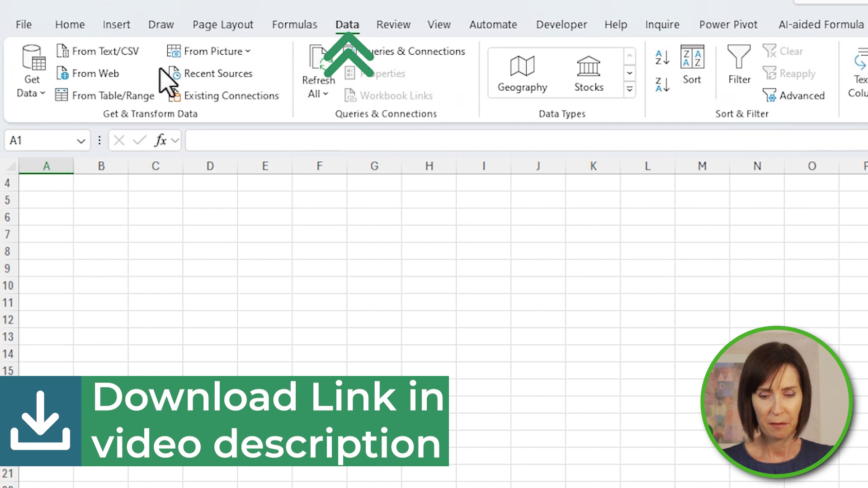
{"action": "left_click", "coordinate": [100, 75]}
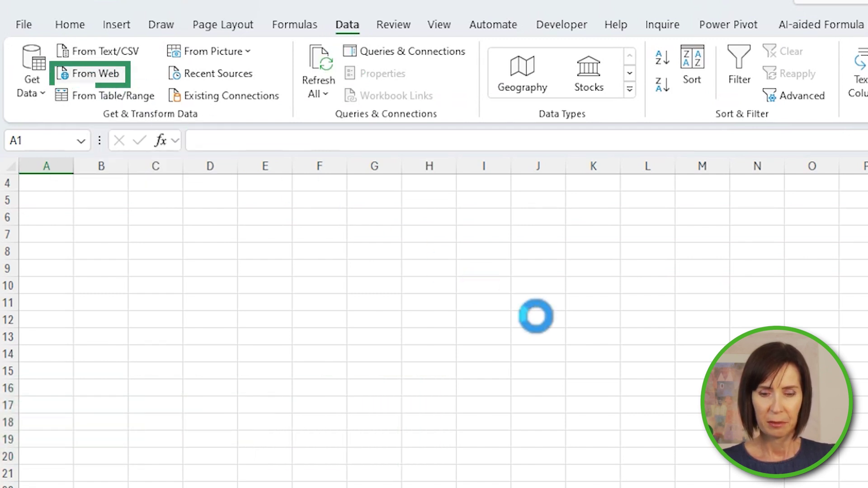
{"action": "key", "text": "ctrl+v"}
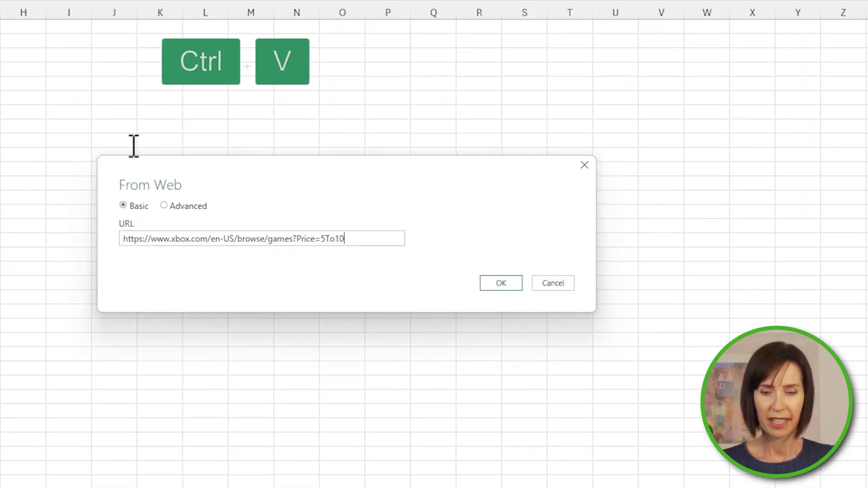
{"action": "left_click", "coordinate": [493, 284]}
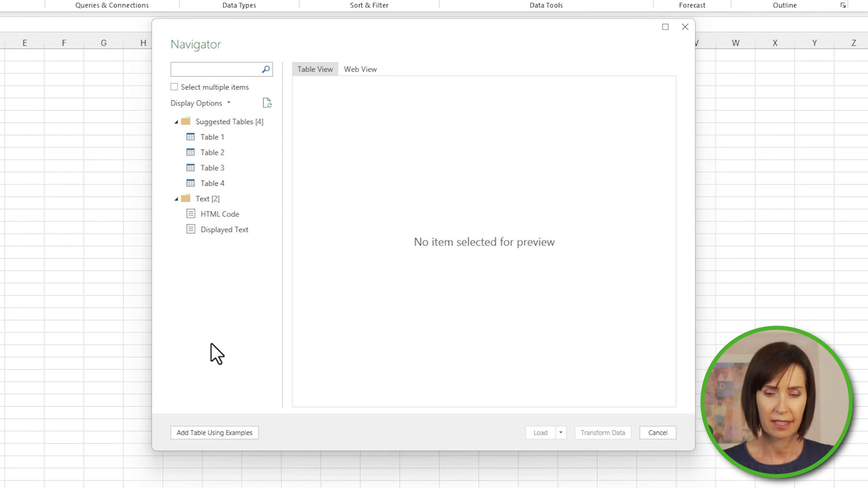
- Compare Tables 1 to 4 in Navigator and load Table 4, the discounted games, into Power Query
{"action": "left_click", "coordinate": [201, 138]}
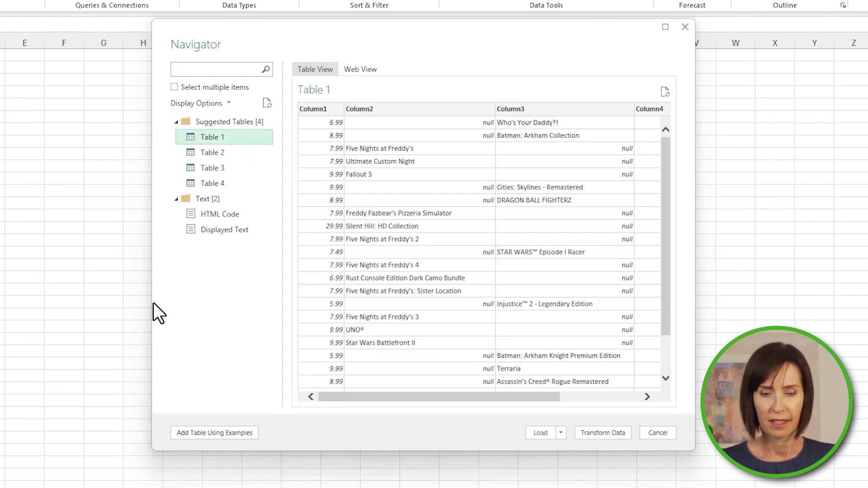
{"action": "left_click_drag", "start_coordinate": [153, 303], "coordinate": [8, 306]}
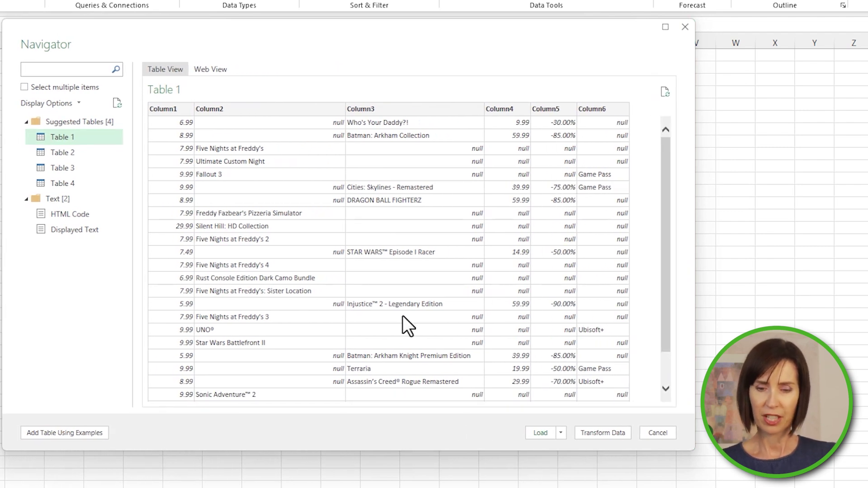
{"action": "scroll", "coordinate": [403, 316], "scroll_direction": "down", "scroll_amount": 3}
{"action": "scroll", "coordinate": [403, 316], "scroll_direction": "up", "scroll_amount": 3}
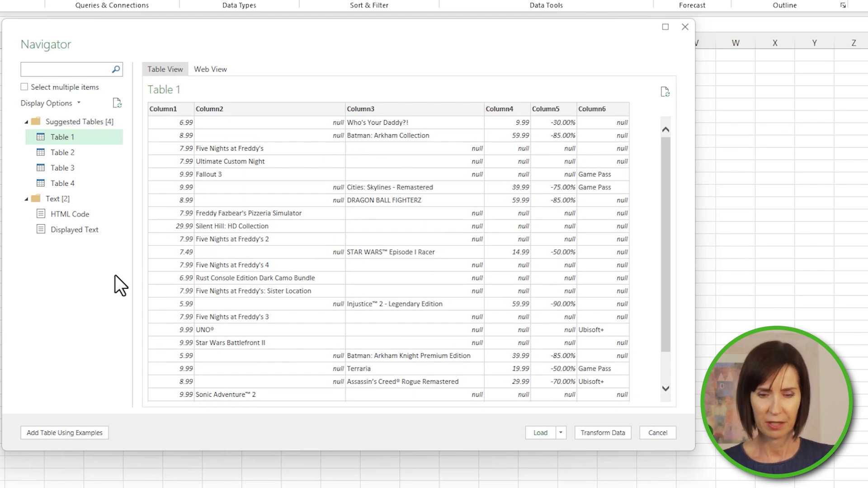
{"action": "left_click", "coordinate": [63, 155]}
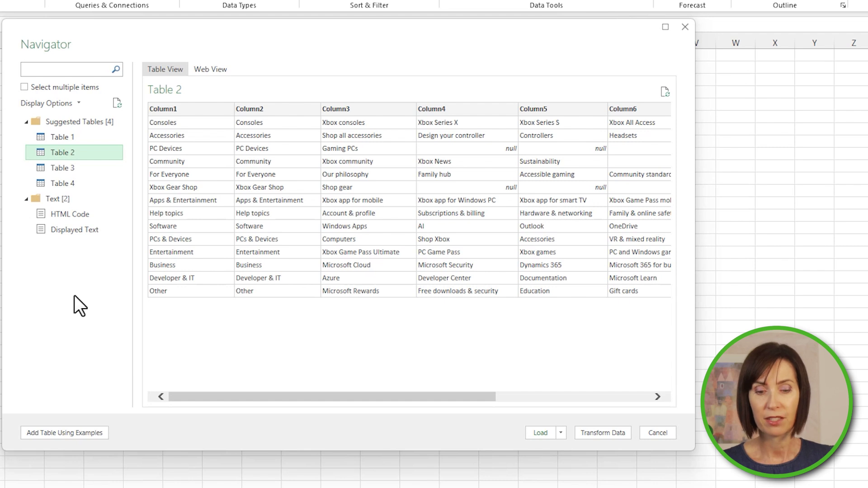
{"action": "left_click", "coordinate": [68, 171]}
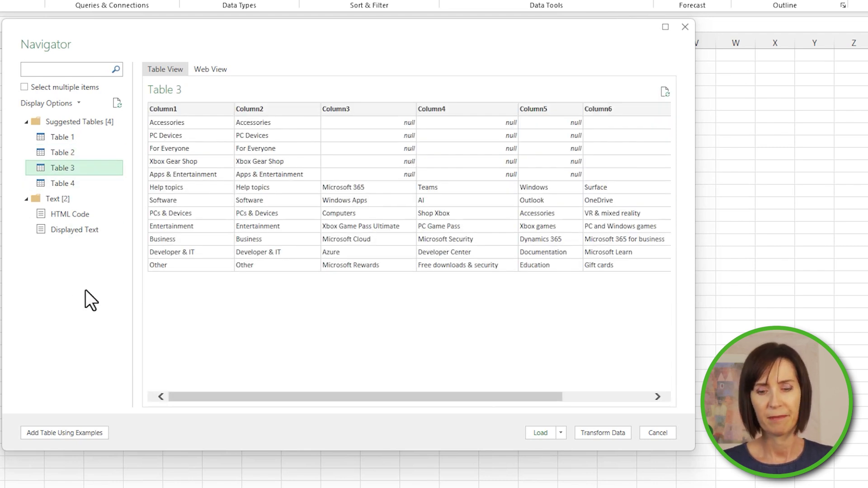
{"action": "left_click", "coordinate": [66, 184]}
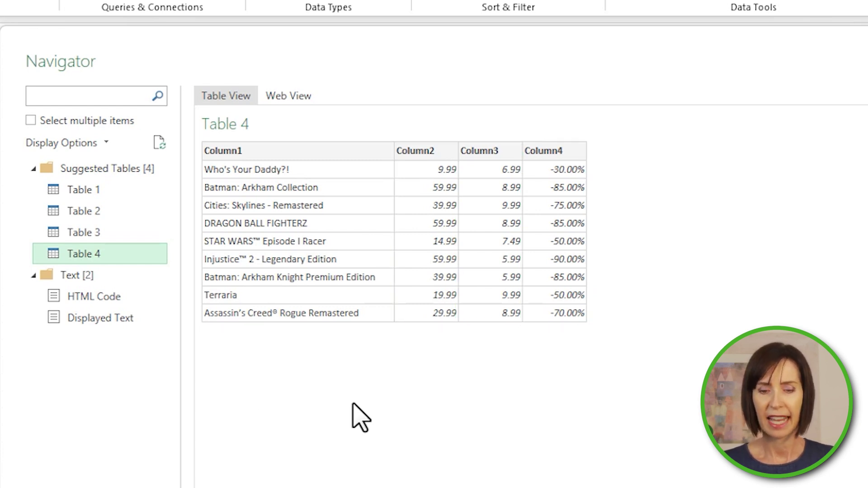
{"action": "left_click", "coordinate": [105, 186]}
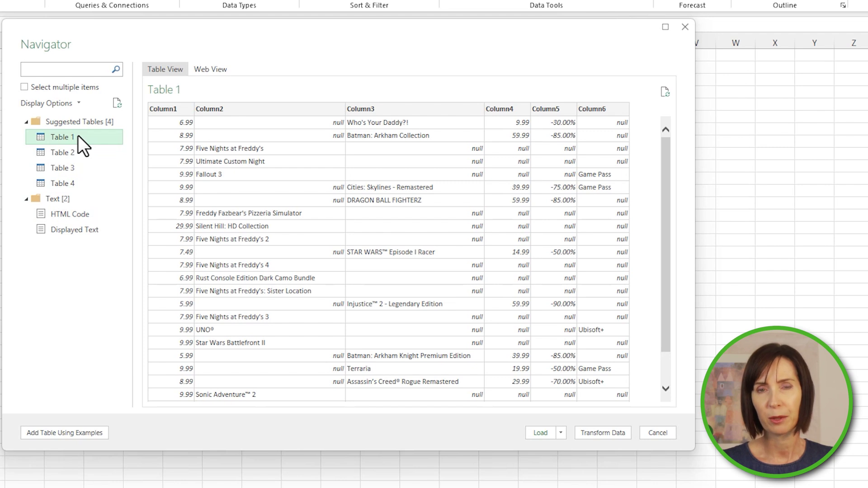
{"action": "left_click", "coordinate": [66, 188]}
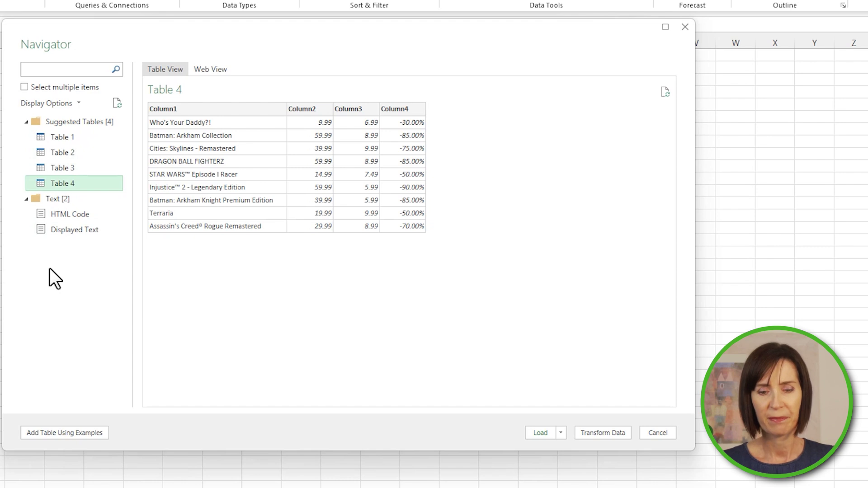
{"action": "left_click", "coordinate": [595, 433]}
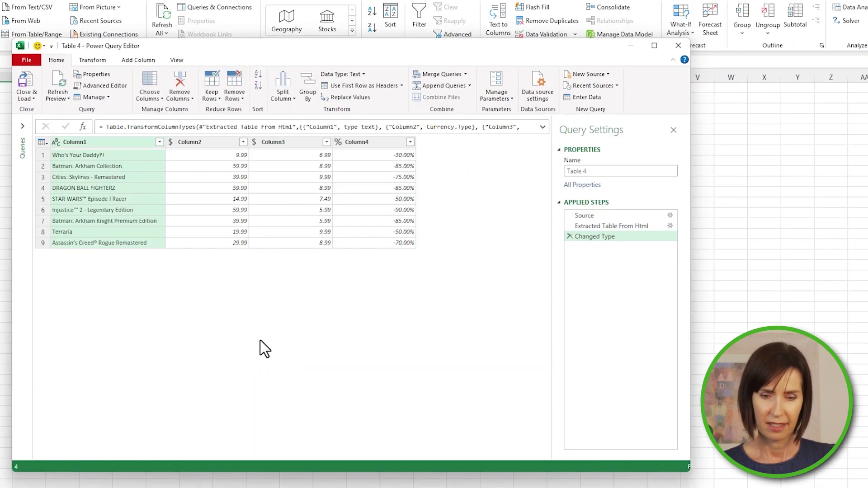
- Rename the four columns to Game Title, RRP, Discounted Price and Discount %
{"action": "double_click", "coordinate": [86, 143]}
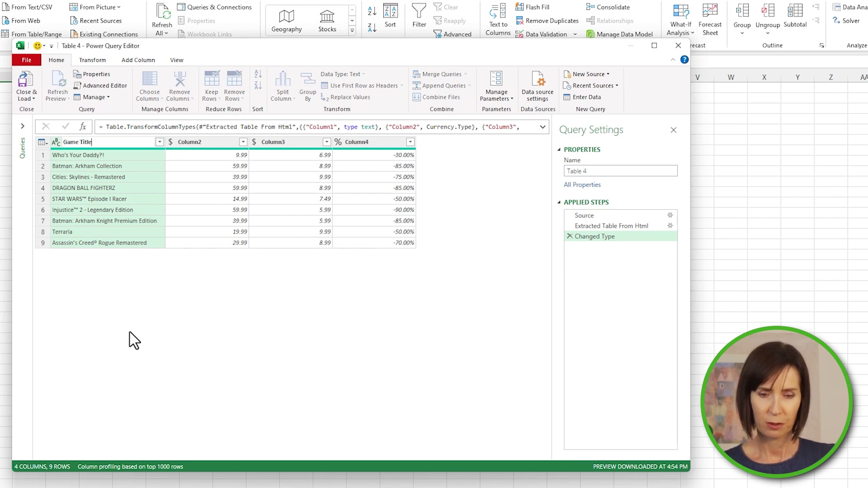
{"action": "key", "text": "Return"}
{"action": "double_click", "coordinate": [199, 143]}
{"action": "type", "text": "RRP"}
{"action": "key", "text": "Return"}
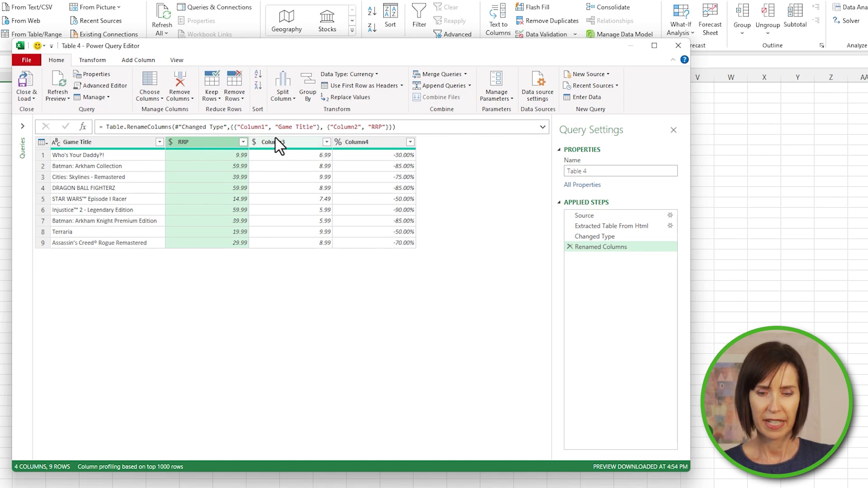
{"action": "double_click", "coordinate": [274, 143]}
{"action": "type", "text": "Discounted Price"}
{"action": "key", "text": "Return"}
{"action": "double_click", "coordinate": [362, 142]}
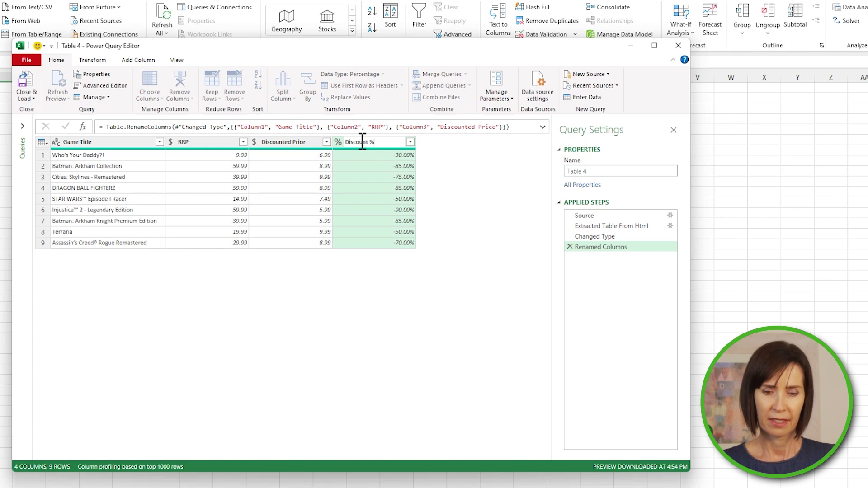
{"action": "key", "text": "Return"}
- Name the query DiscountedGames and choose Close & Load To
{"action": "key", "text": "Tab"}
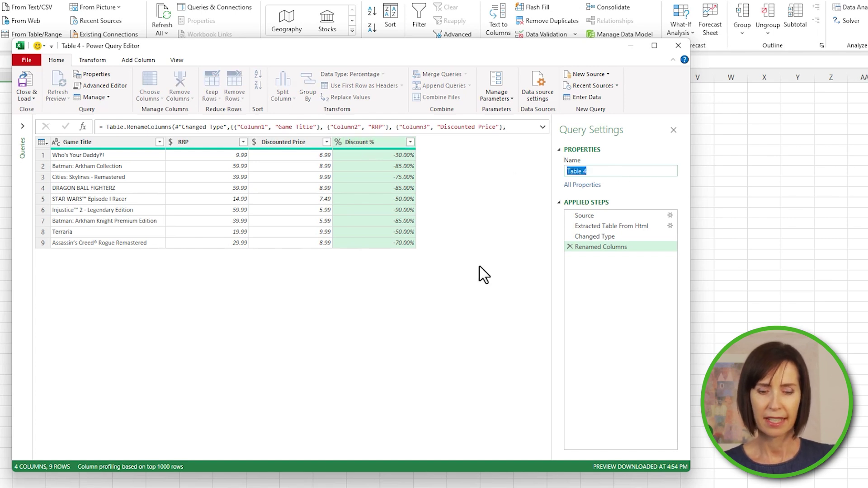
{"action": "type", "text": "DiscountedGames"}
{"action": "key", "text": "Return"}
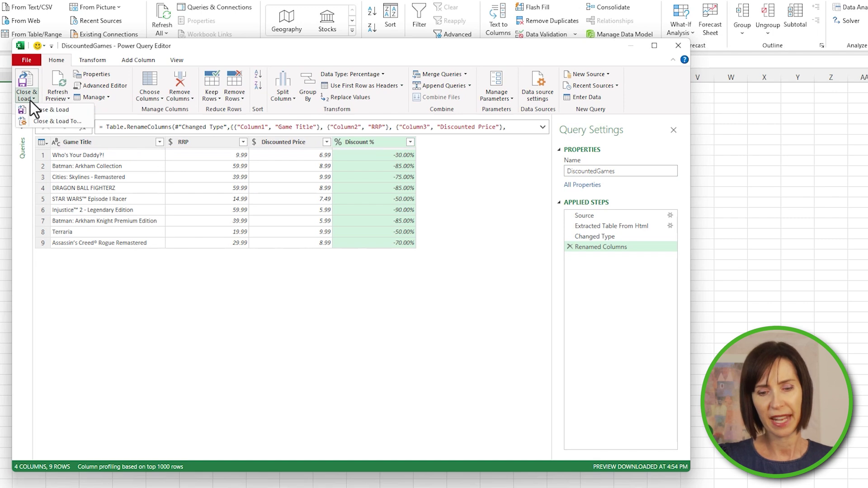
{"action": "left_click", "coordinate": [63, 121]}
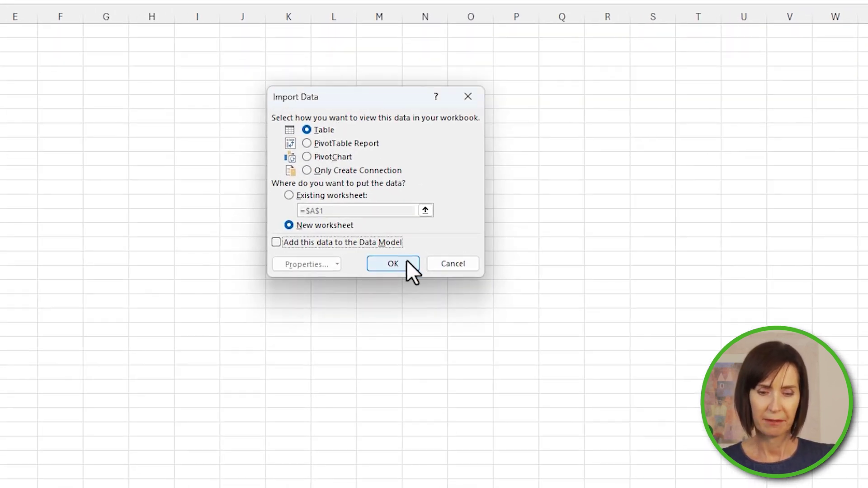
- Load DiscountedGames as a table on a new worksheet and bring up its Refresh option
{"action": "left_click", "coordinate": [411, 264]}
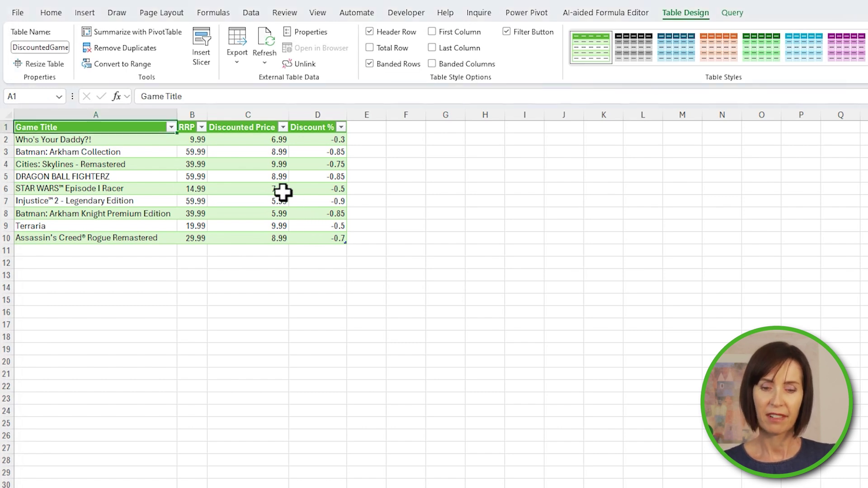
{"action": "left_click", "coordinate": [272, 176]}
{"action": "right_click", "coordinate": [270, 178]}
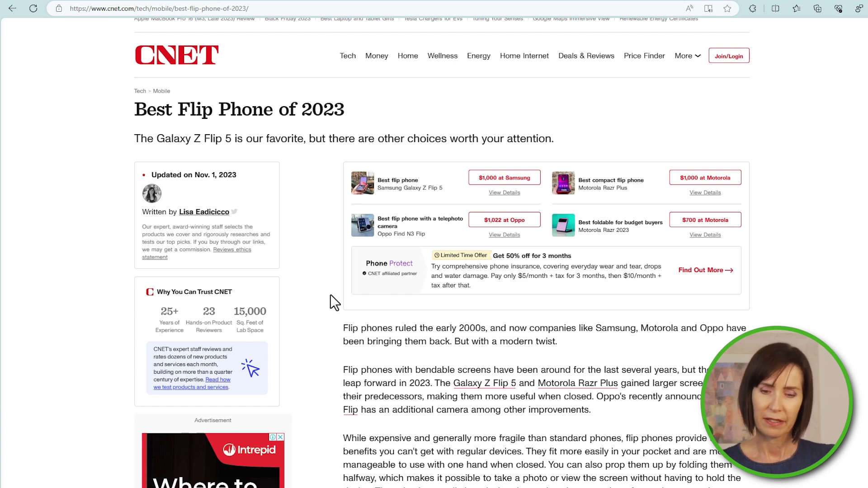
- Read through CNET's Best Flip Phone of 2023 article and select its web address
{"action": "scroll", "coordinate": [331, 296], "scroll_direction": "down", "scroll_amount": 3}
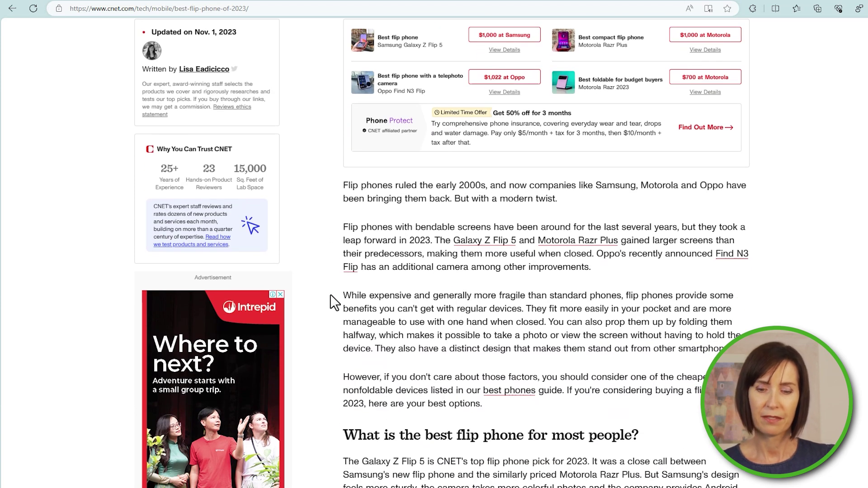
{"action": "scroll", "coordinate": [330, 295], "scroll_direction": "down", "scroll_amount": 8}
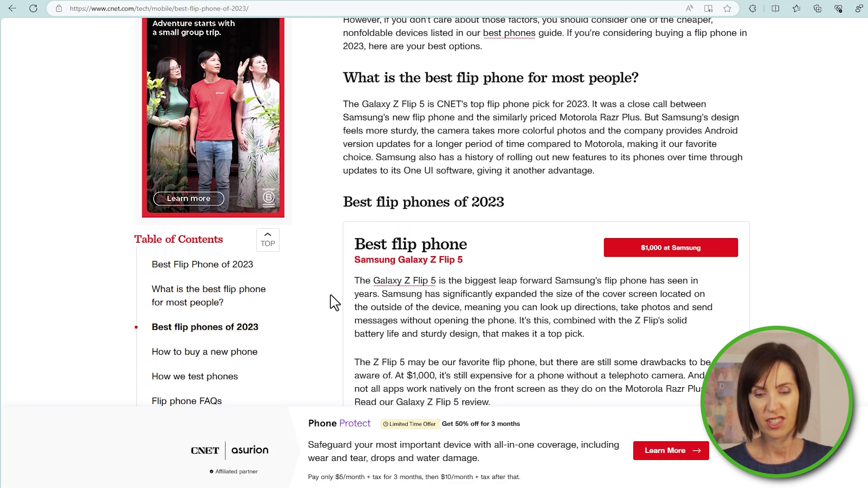
{"action": "scroll", "coordinate": [330, 295], "scroll_direction": "down", "scroll_amount": 4}
{"action": "scroll", "coordinate": [330, 295], "scroll_direction": "down", "scroll_amount": 2}
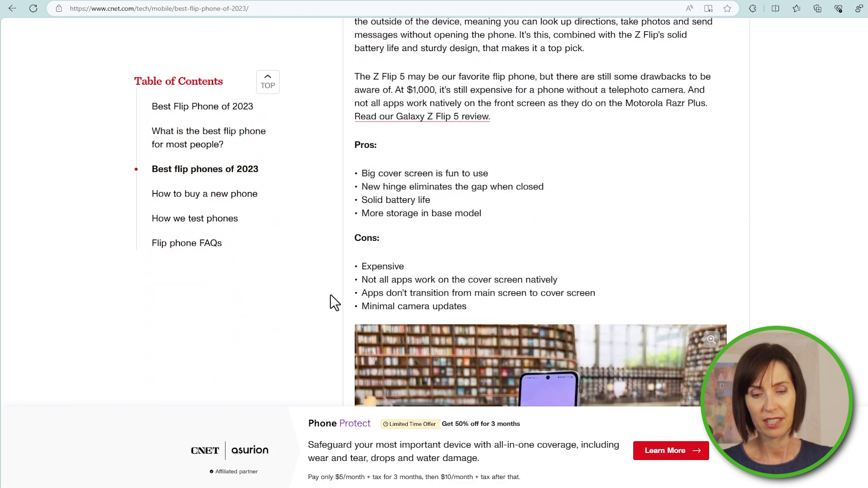
{"action": "scroll", "coordinate": [331, 296], "scroll_direction": "down", "scroll_amount": 10}
{"action": "scroll", "coordinate": [330, 294], "scroll_direction": "down", "scroll_amount": 7}
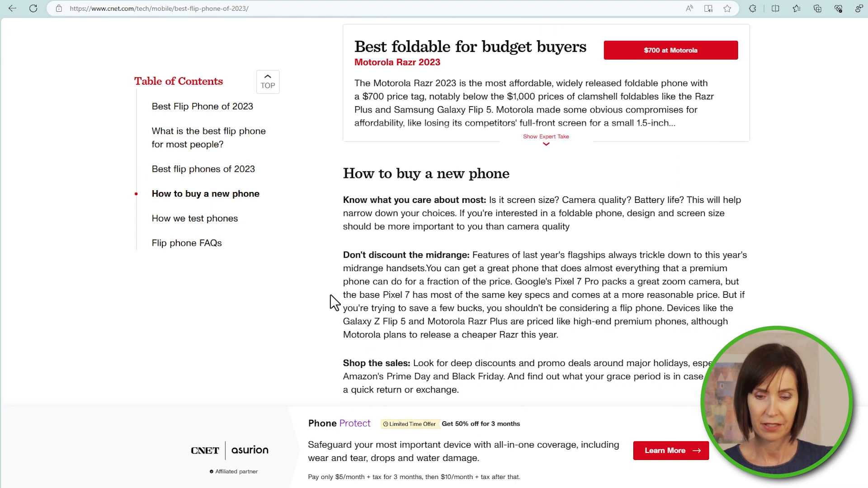
{"action": "scroll", "coordinate": [330, 295], "scroll_direction": "down", "scroll_amount": 3}
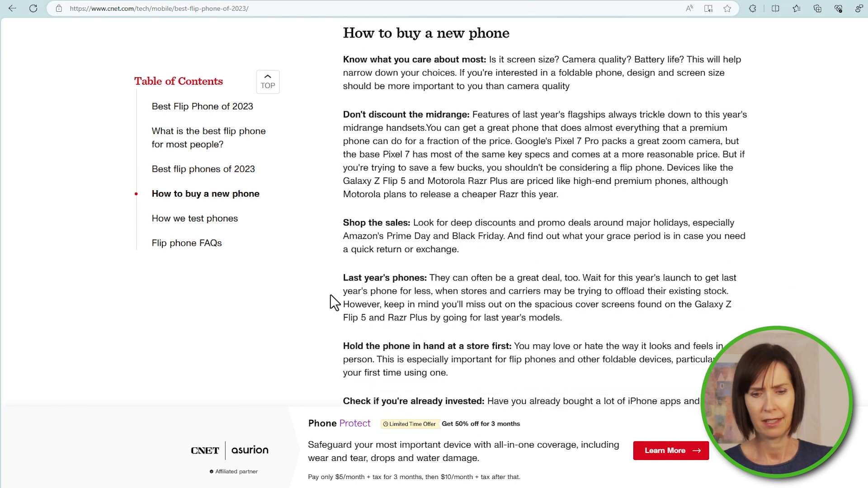
{"action": "scroll", "coordinate": [330, 294], "scroll_direction": "up", "scroll_amount": 20}
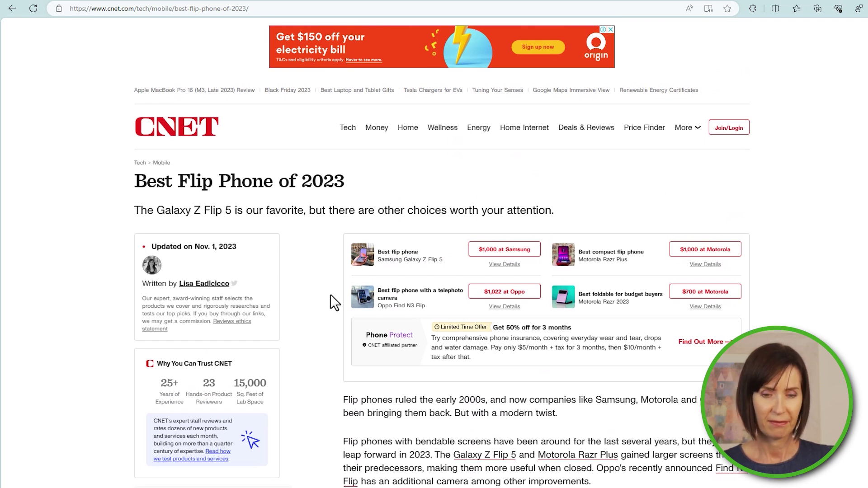
{"action": "left_click", "coordinate": [241, 13]}
- Import the copied CNET article URL from the web and start Add Table Using Examples
{"action": "key", "text": "ctrl+c"}
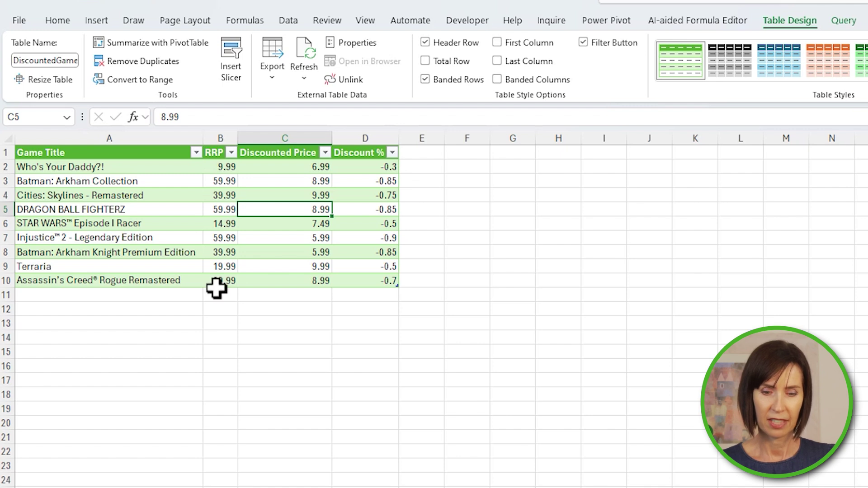
{"action": "left_click", "coordinate": [287, 27]}
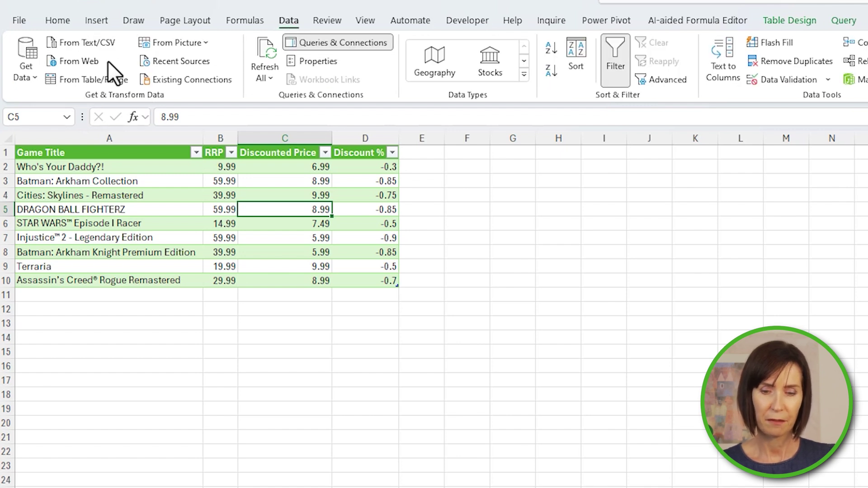
{"action": "left_click", "coordinate": [99, 62]}
{"action": "key", "text": "ctrl+v"}
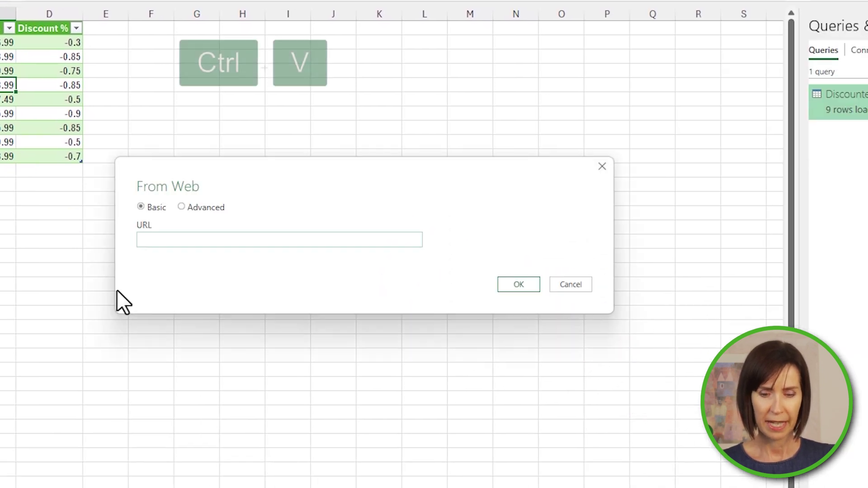
{"action": "left_click", "coordinate": [510, 285]}
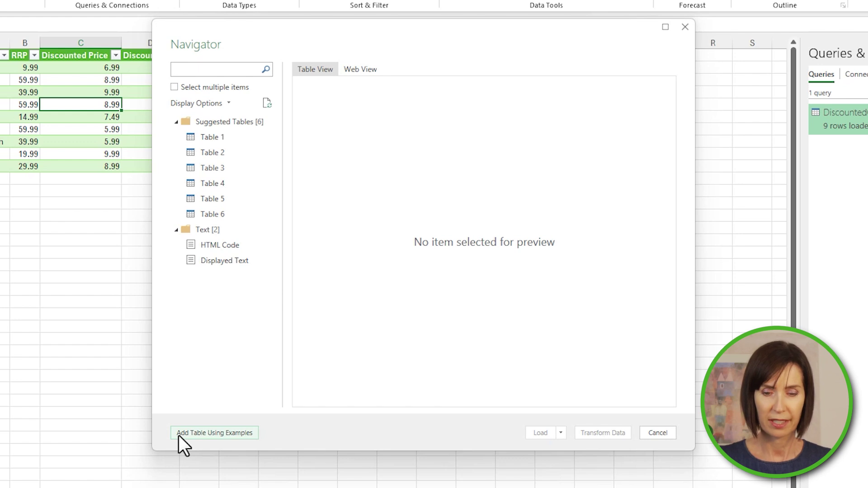
{"action": "left_click", "coordinate": [178, 435]}
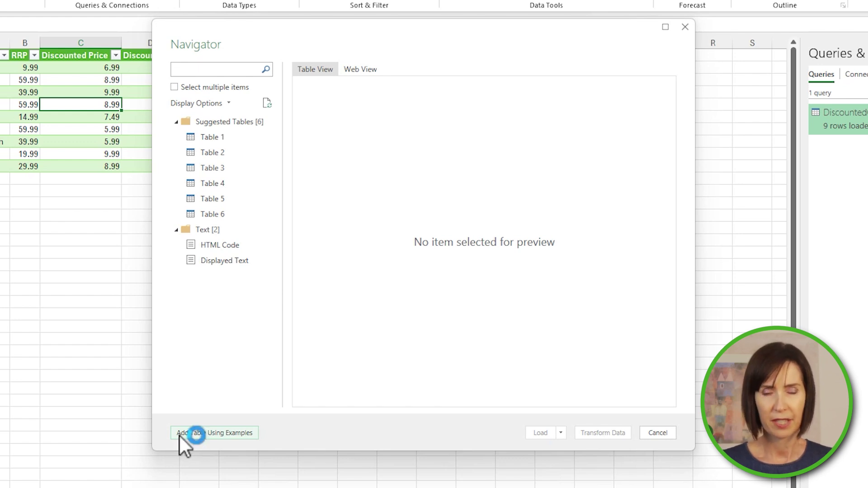
{"action": "scroll", "coordinate": [438, 188], "scroll_direction": "down", "scroll_amount": 5}
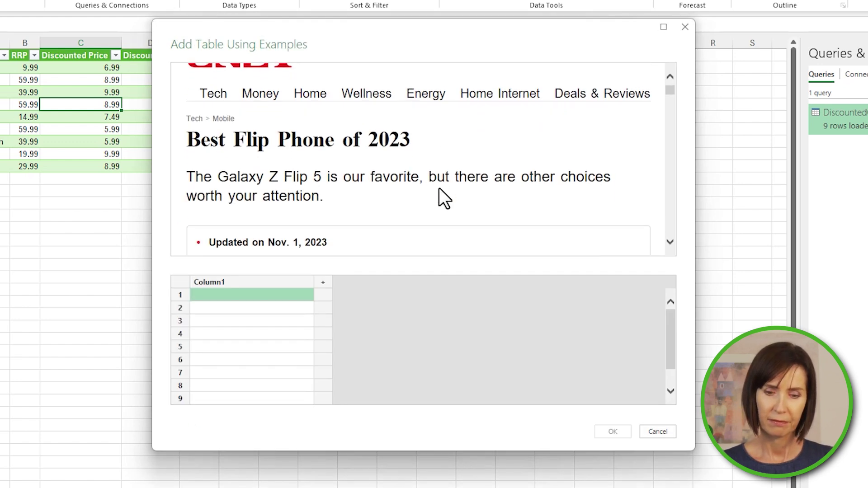
- Enter Samsung Galaxy Z Flip 5 as the first example product in Column1
{"action": "scroll", "coordinate": [439, 189], "scroll_direction": "down", "scroll_amount": 5}
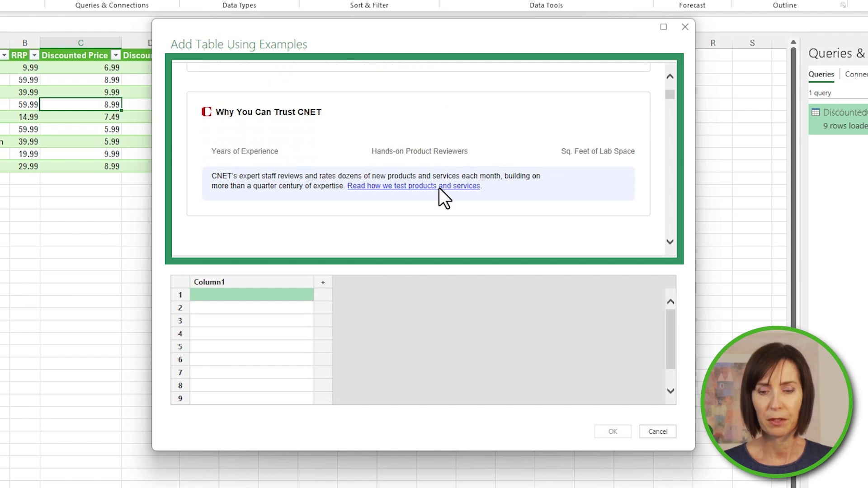
{"action": "scroll", "coordinate": [439, 188], "scroll_direction": "up", "scroll_amount": 3}
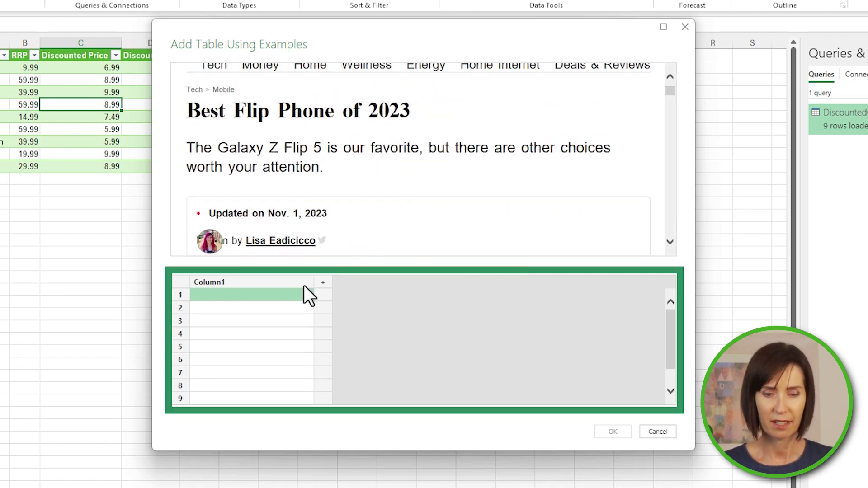
{"action": "scroll", "coordinate": [330, 210], "scroll_direction": "down", "scroll_amount": 5}
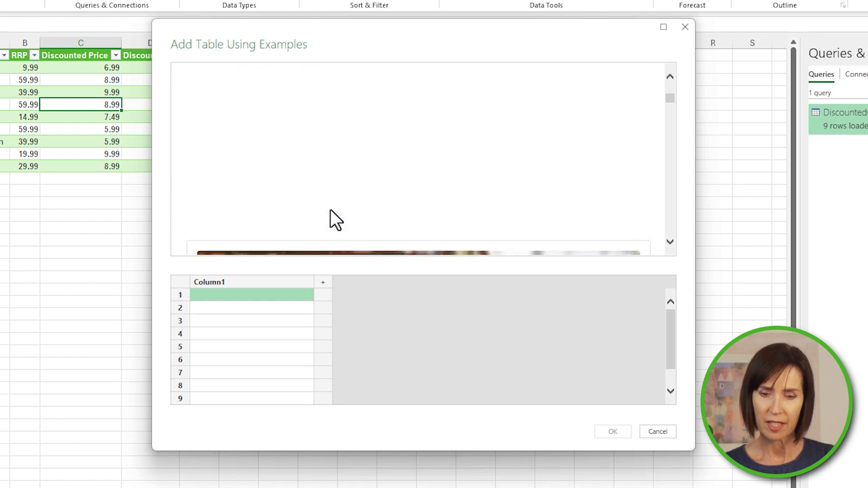
{"action": "scroll", "coordinate": [330, 210], "scroll_direction": "down", "scroll_amount": 5}
{"action": "scroll", "coordinate": [335, 220], "scroll_direction": "down", "scroll_amount": 3}
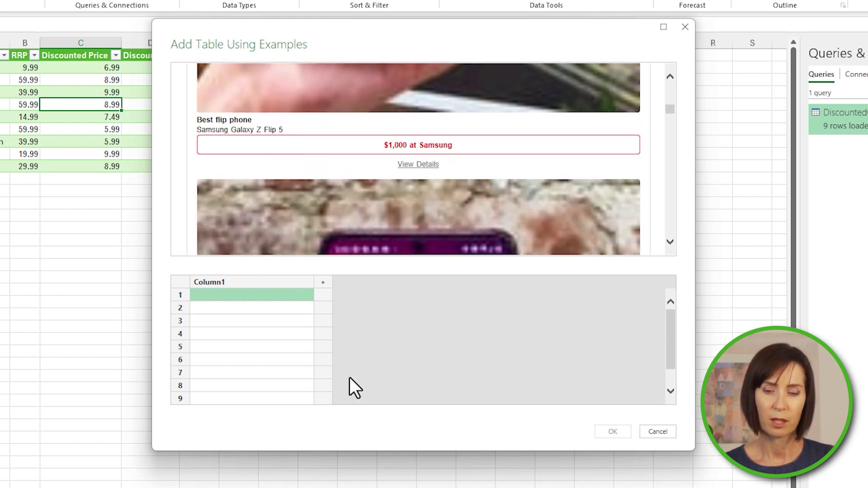
{"action": "type", "text": "Samsu"}
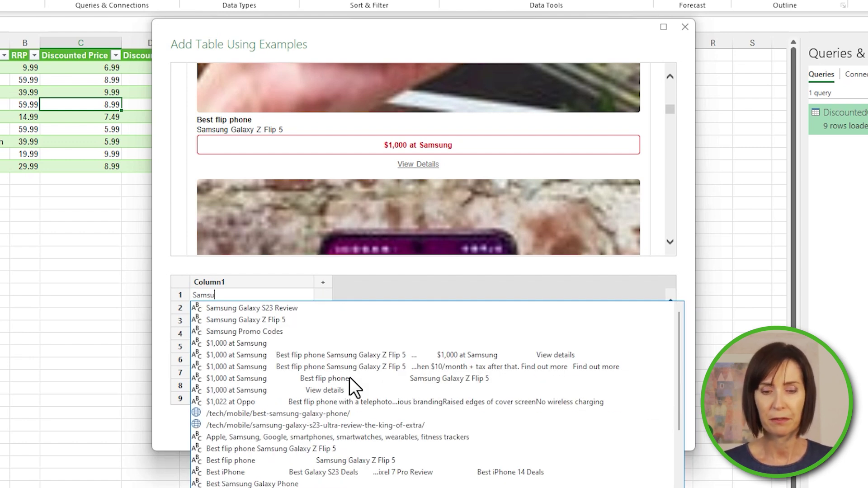
{"action": "double_click", "coordinate": [259, 321]}
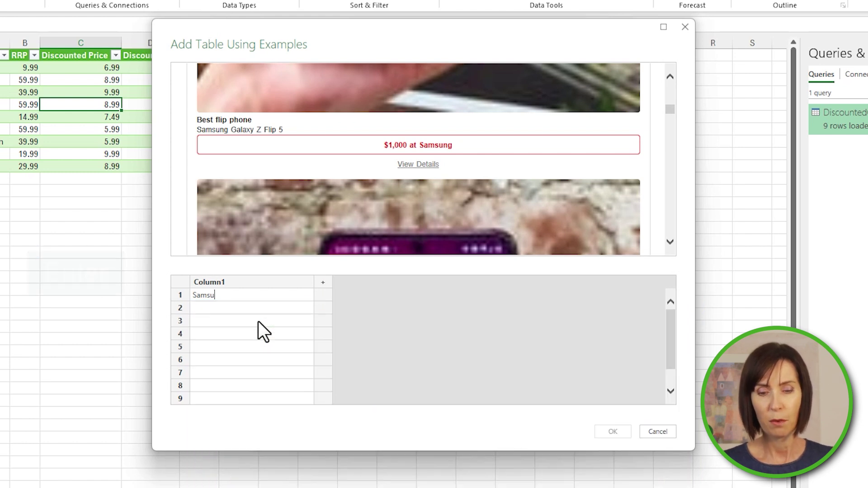
{"action": "key", "text": "Return"}
{"action": "key", "text": "Tab"}
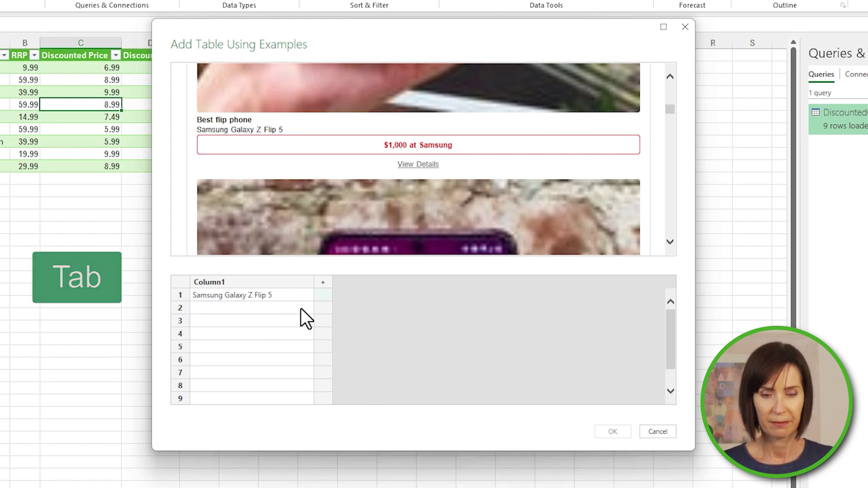
- Add Column2 with '$1,000 at Samsung' and Column3 with 'Best flip phone'
{"action": "left_click", "coordinate": [327, 295]}
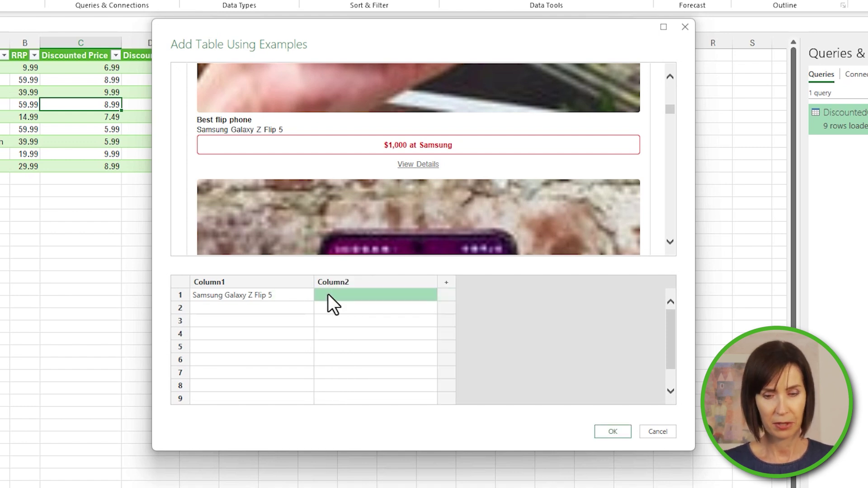
{"action": "type", "text": "$1,000"}
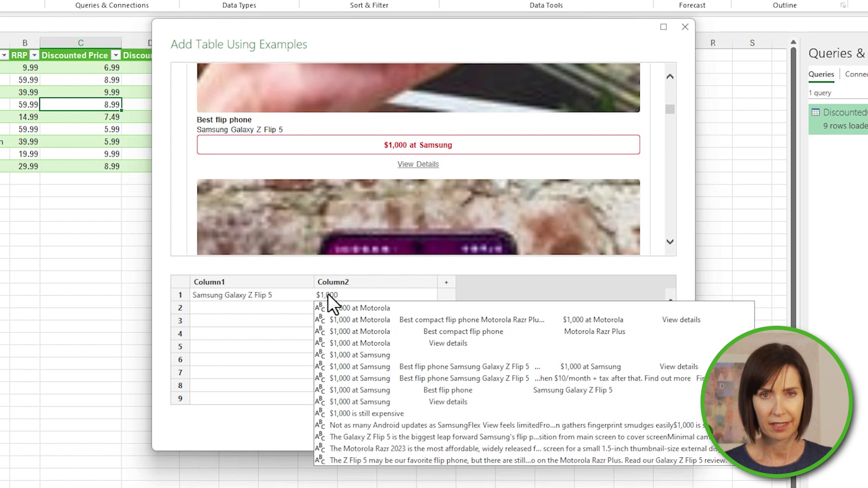
{"action": "left_click", "coordinate": [375, 355]}
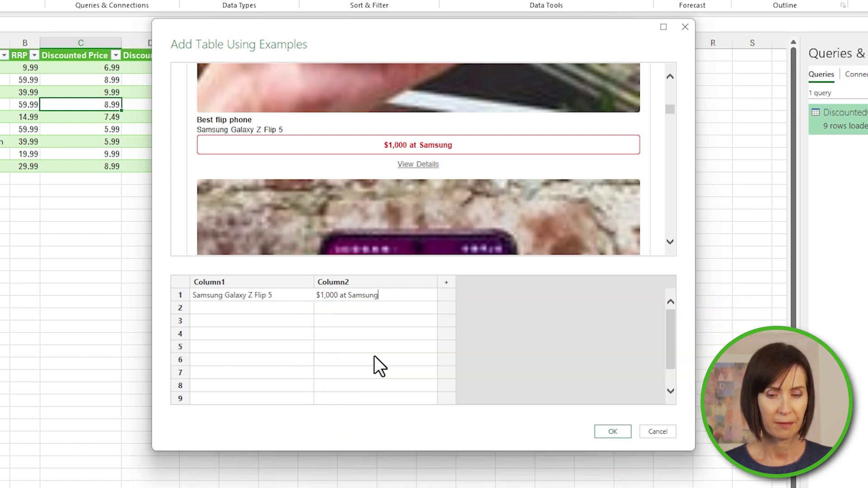
{"action": "left_click", "coordinate": [446, 297]}
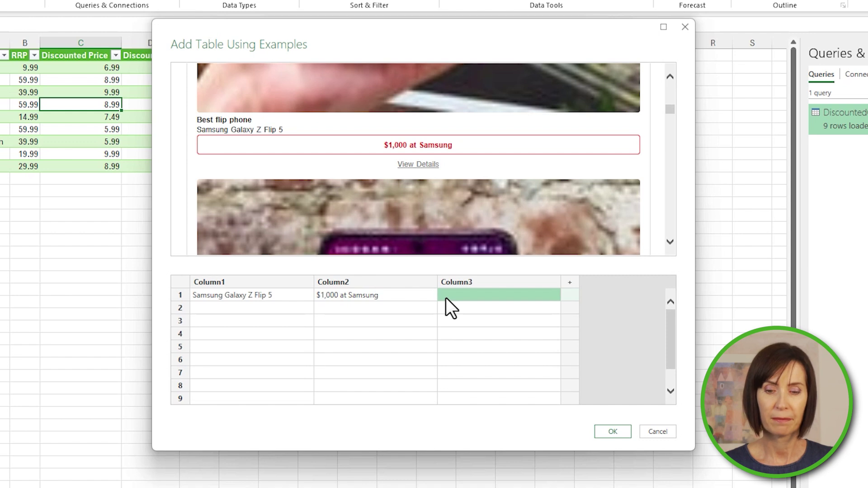
{"action": "type", "text": "Best fli"}
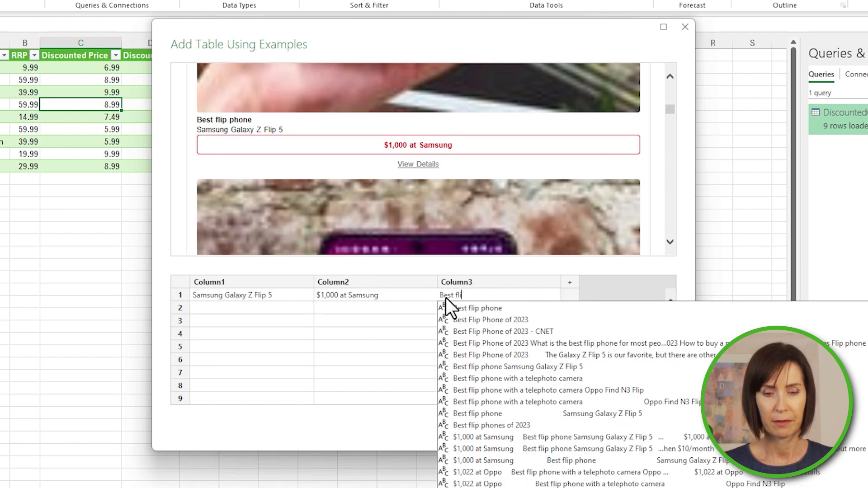
{"action": "key", "text": "Escape"}
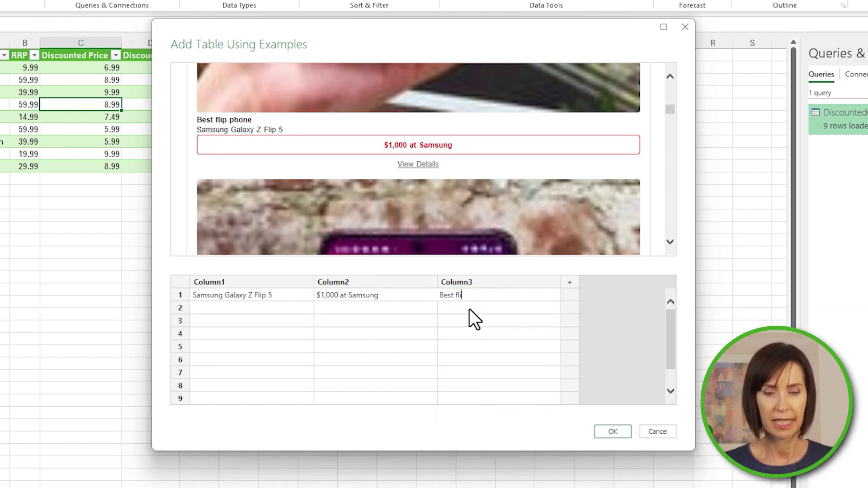
{"action": "left_click", "coordinate": [245, 313]}
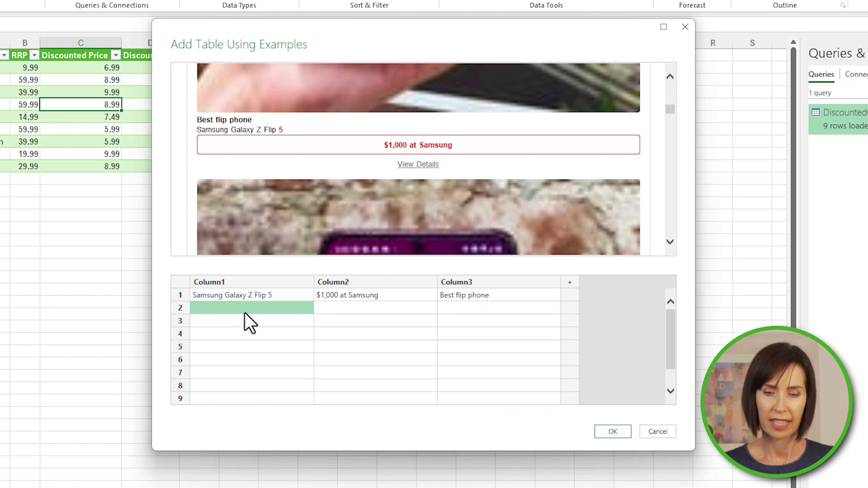
- Add Motorola Razr Plus as the second row's product and begin its price
{"action": "scroll", "coordinate": [309, 204], "scroll_direction": "down", "scroll_amount": 3}
{"action": "scroll", "coordinate": [310, 205], "scroll_direction": "down", "scroll_amount": 5}
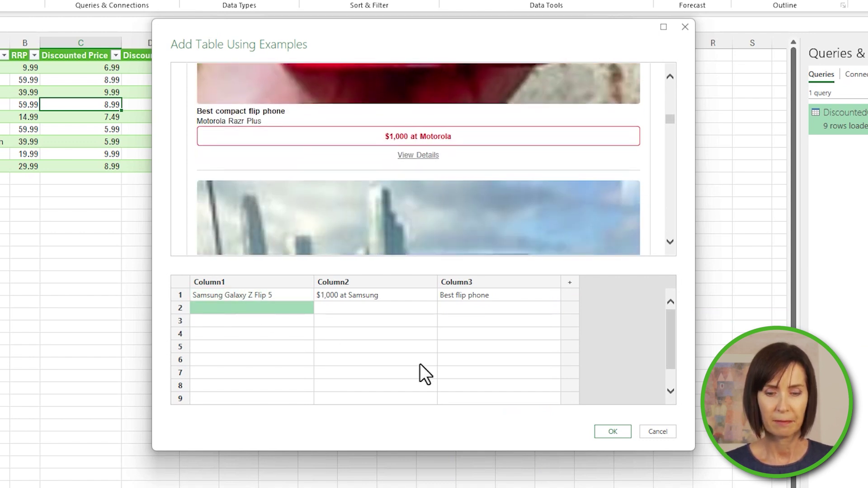
{"action": "type", "text": "Motorola Razr Plus"}
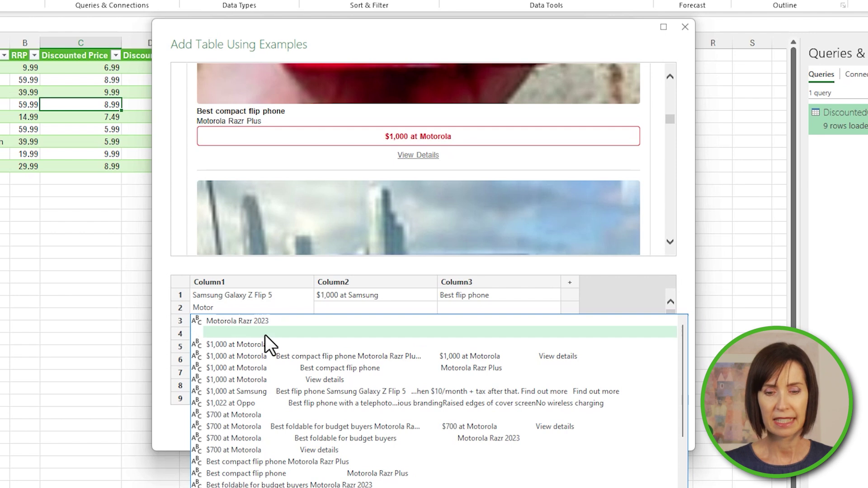
{"action": "left_click", "coordinate": [265, 335]}
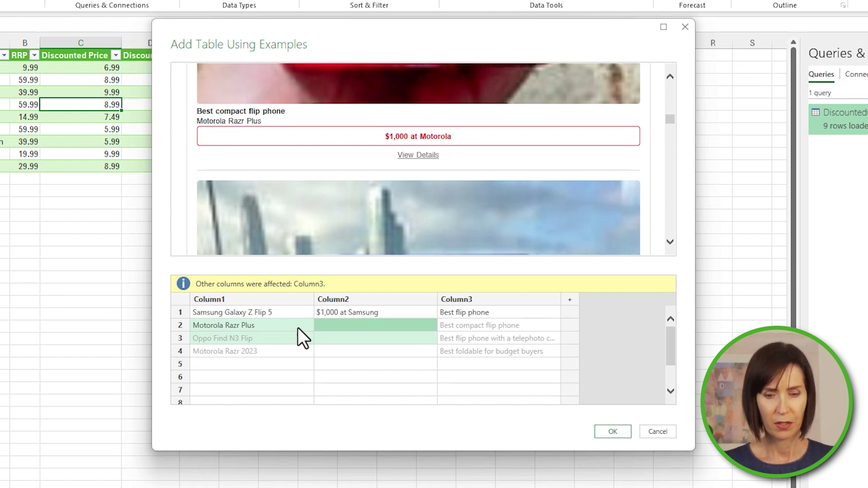
{"action": "left_click", "coordinate": [335, 328]}
{"action": "type", "text": "$1,000 at Motorola"}
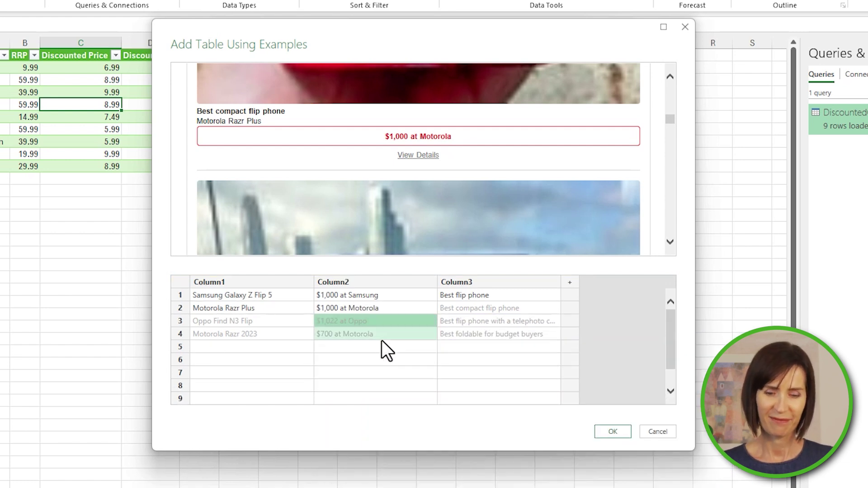
- Rename the columns Product, Price and Benefit, then accept the example table
{"action": "double_click", "coordinate": [265, 285]}
{"action": "type", "text": "Product"}
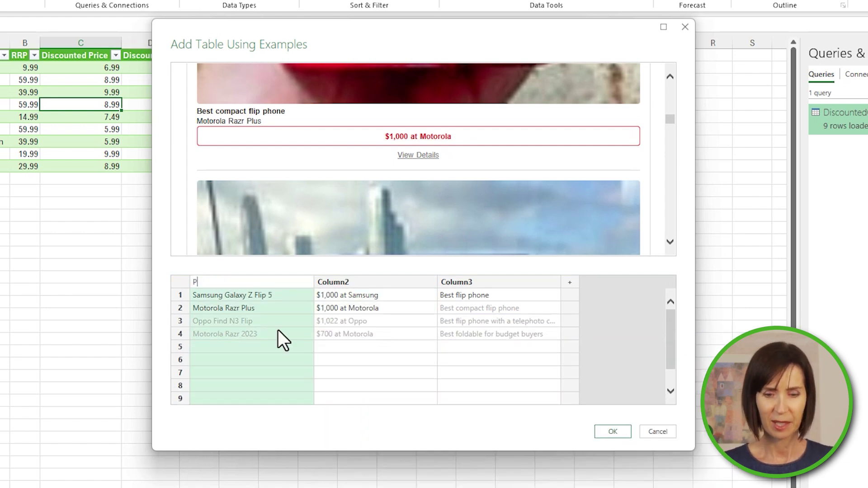
{"action": "key", "text": "Return"}
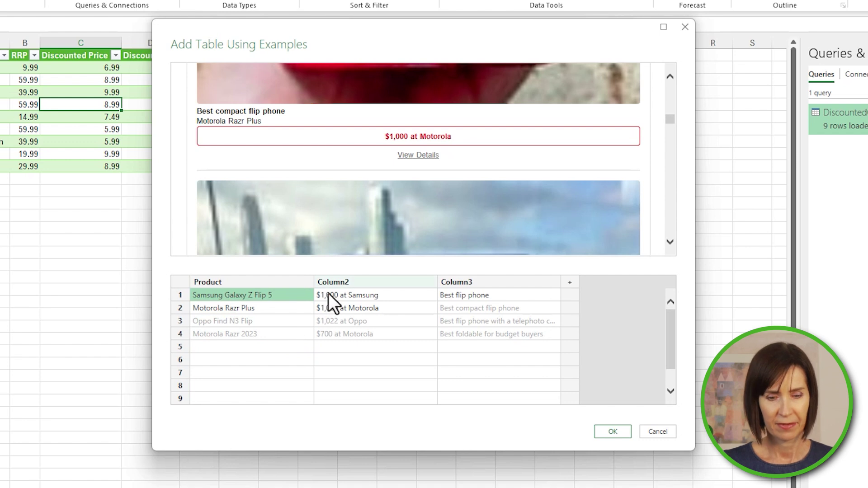
{"action": "double_click", "coordinate": [345, 281]}
{"action": "type", "text": "Price"}
{"action": "key", "text": "Return"}
{"action": "double_click", "coordinate": [449, 281]}
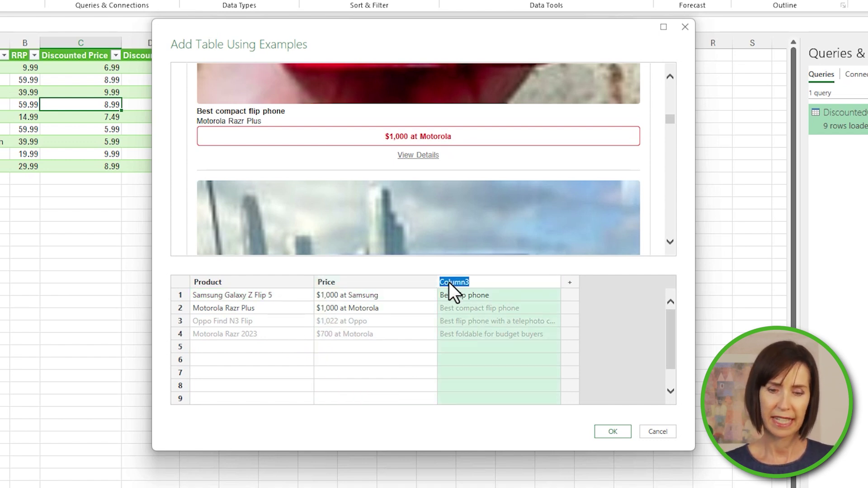
{"action": "type", "text": "Benefit"}
{"action": "key", "text": "Return"}
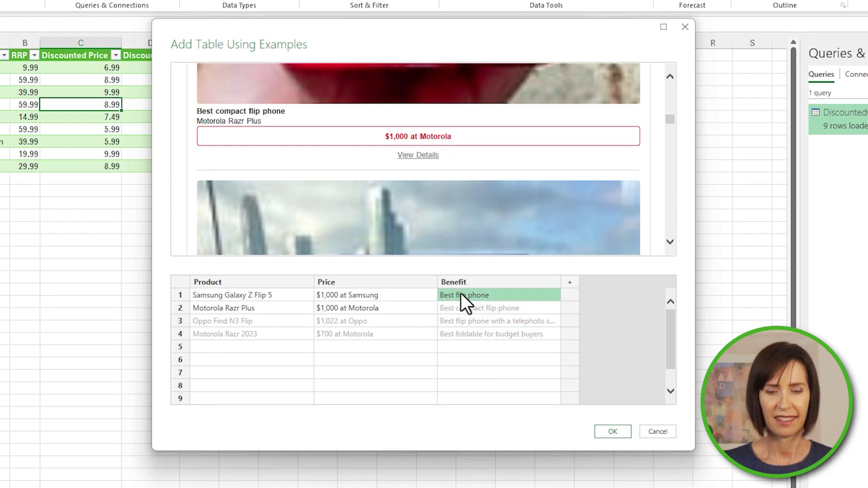
{"action": "left_click", "coordinate": [613, 432]}
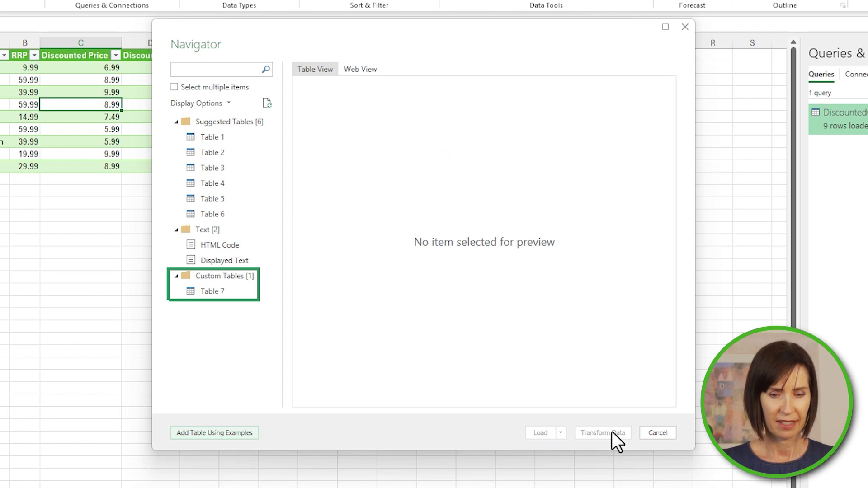
- Preview custom Table 7 of four flip phones and open it in the Power Query Editor
{"action": "left_click", "coordinate": [237, 297]}
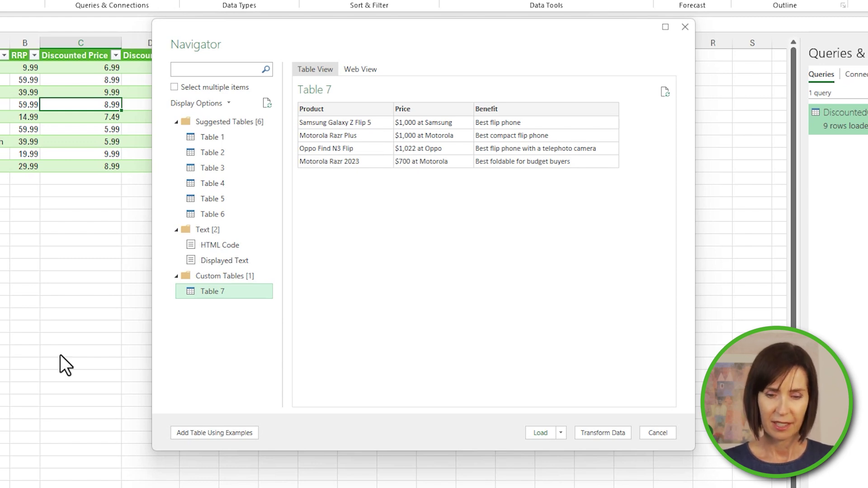
{"action": "left_click", "coordinate": [585, 438]}
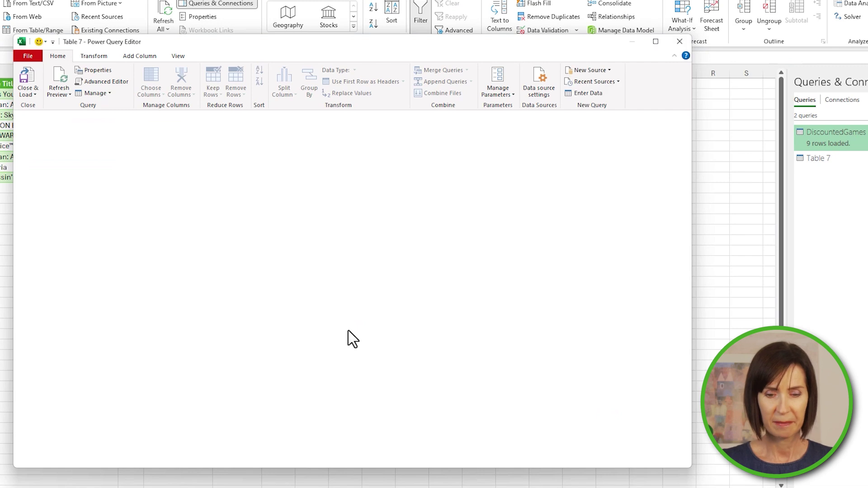
- Split the Price column at the left-most custom ' at ' delimiter into Price.1 and Price.2
{"action": "left_click", "coordinate": [181, 139]}
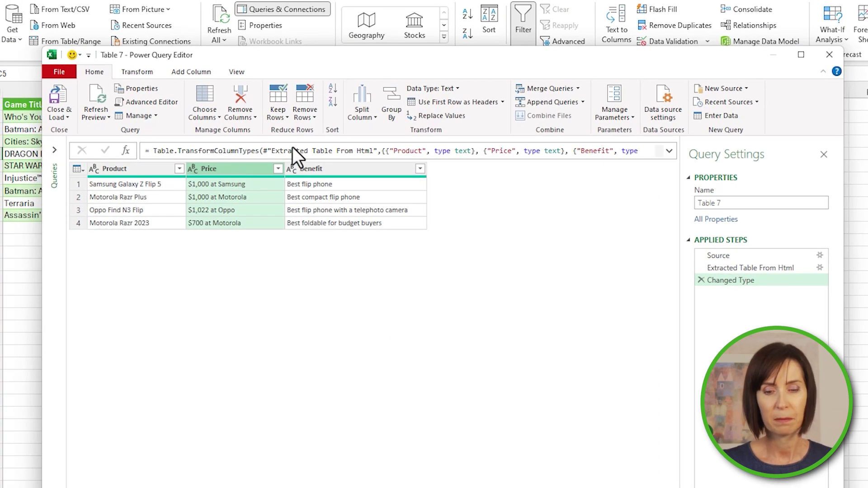
{"action": "left_click", "coordinate": [360, 117]}
{"action": "left_click", "coordinate": [435, 130]}
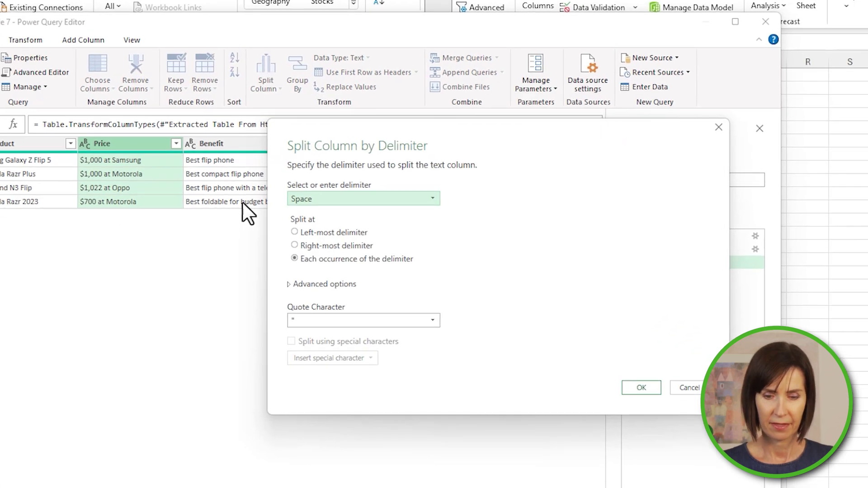
{"action": "left_click", "coordinate": [295, 198]}
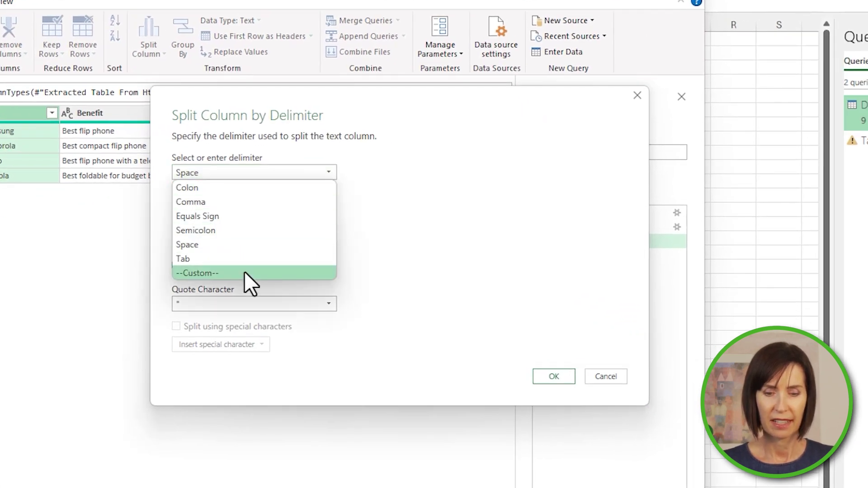
{"action": "left_click", "coordinate": [245, 273]}
{"action": "type", "text": "at"}
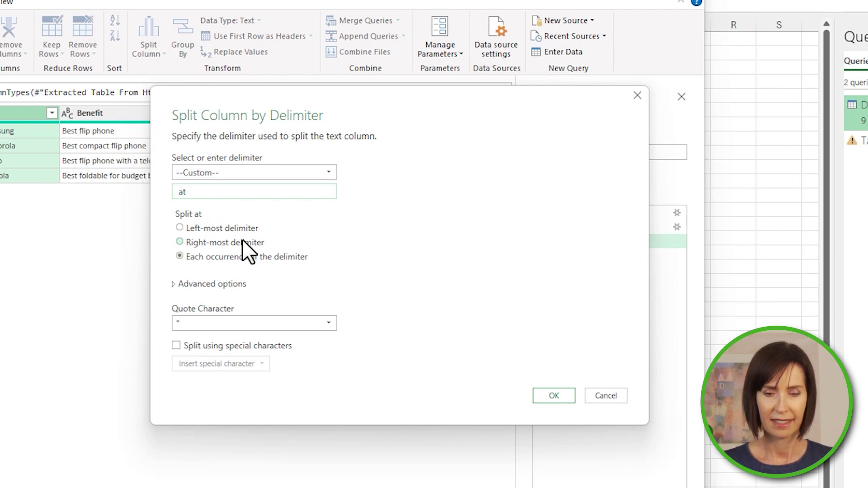
{"action": "left_click", "coordinate": [216, 232]}
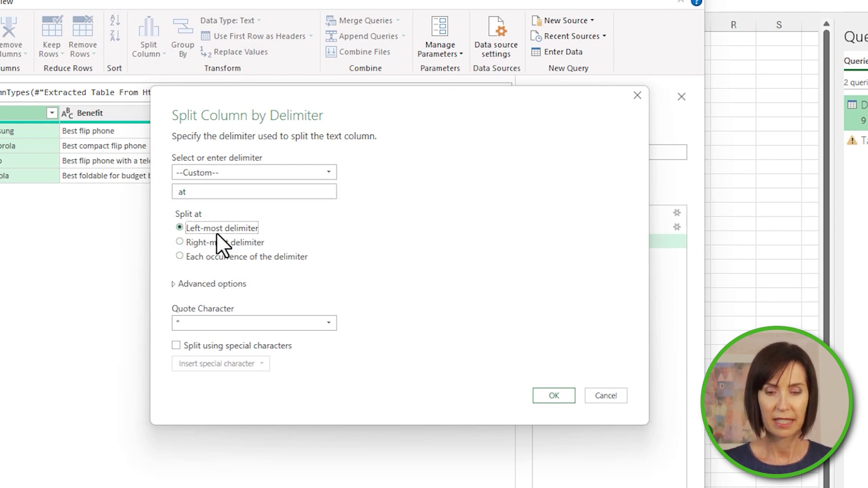
{"action": "left_click", "coordinate": [553, 396]}
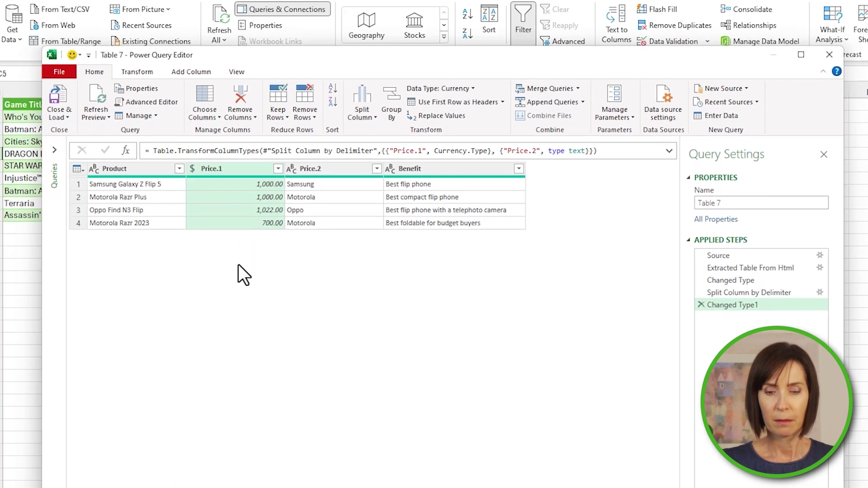
- Rename the Price.1 column to Price and Price.2 to Supplier
{"action": "double_click", "coordinate": [254, 171]}
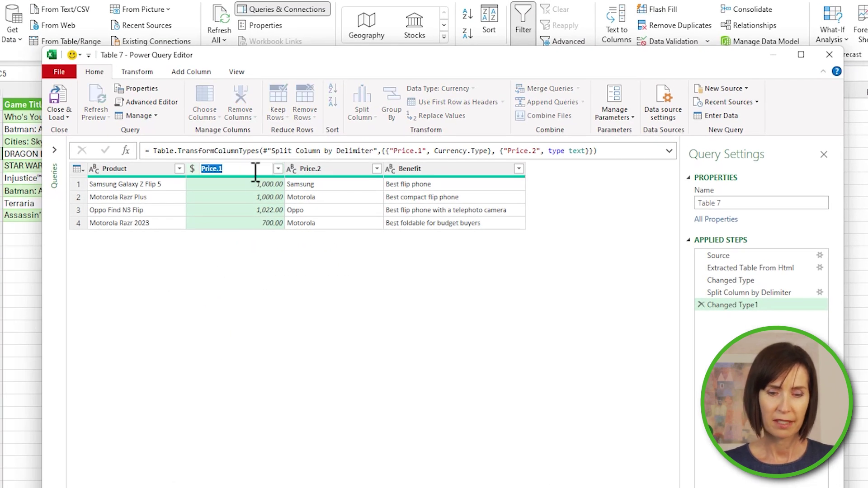
{"action": "key", "text": "End"}
{"action": "key", "text": "BackSpace"}
{"action": "key", "text": "BackSpace"}
{"action": "key", "text": "Return"}
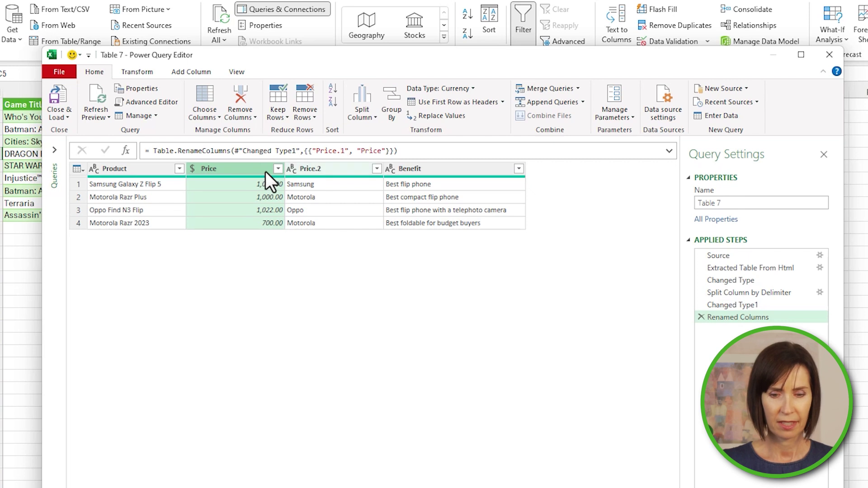
{"action": "left_click", "coordinate": [311, 170]}
{"action": "double_click", "coordinate": [312, 170]}
{"action": "type", "text": "Supplier"}
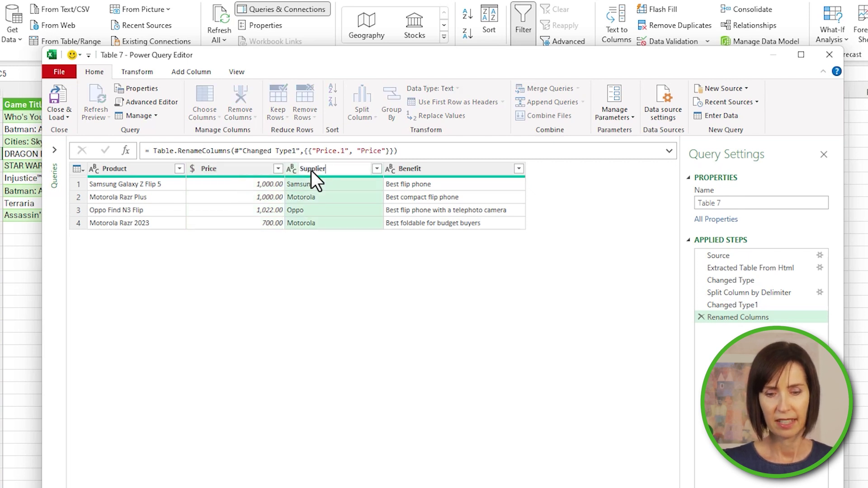
{"action": "key", "text": "Return"}
- Name the query Products and choose Close & Load To
{"action": "left_click", "coordinate": [731, 203]}
{"action": "type", "text": "Products"}
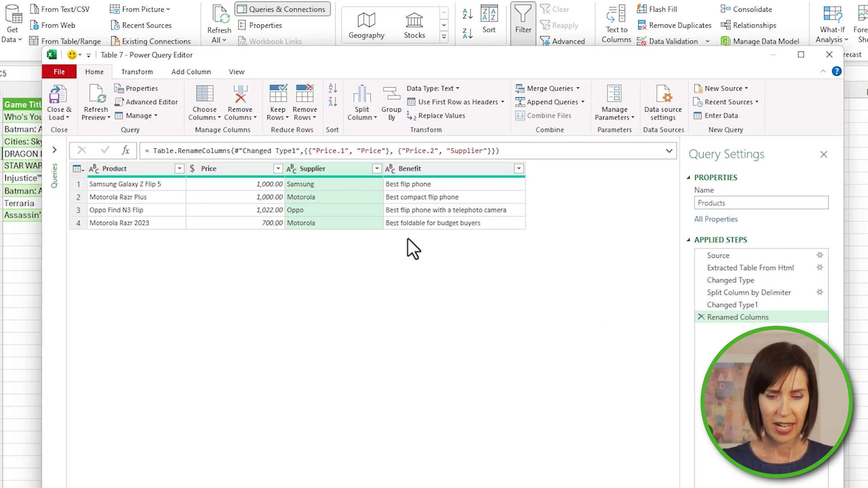
{"action": "left_click", "coordinate": [55, 114]}
{"action": "left_click", "coordinate": [102, 147]}
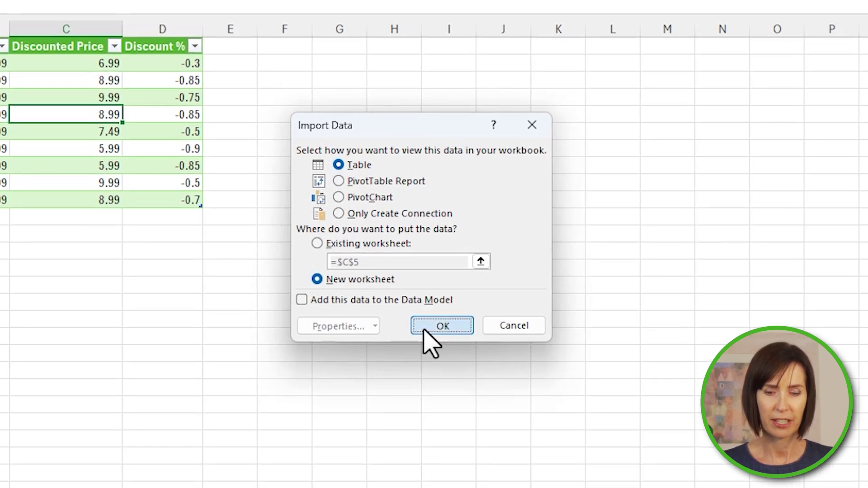
- Load Products as a table on a new worksheet, then select the whole table
{"action": "left_click", "coordinate": [442, 326]}
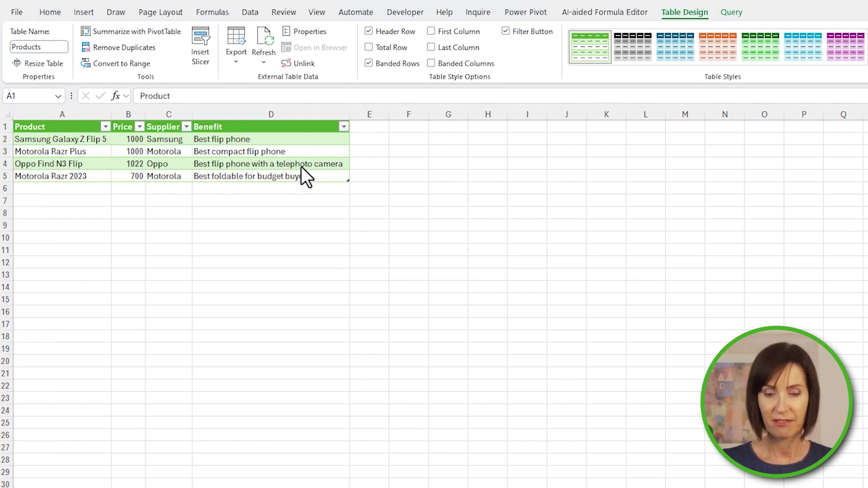
{"action": "key", "text": "ctrl+a"}
{"action": "right_click", "coordinate": [293, 150]}
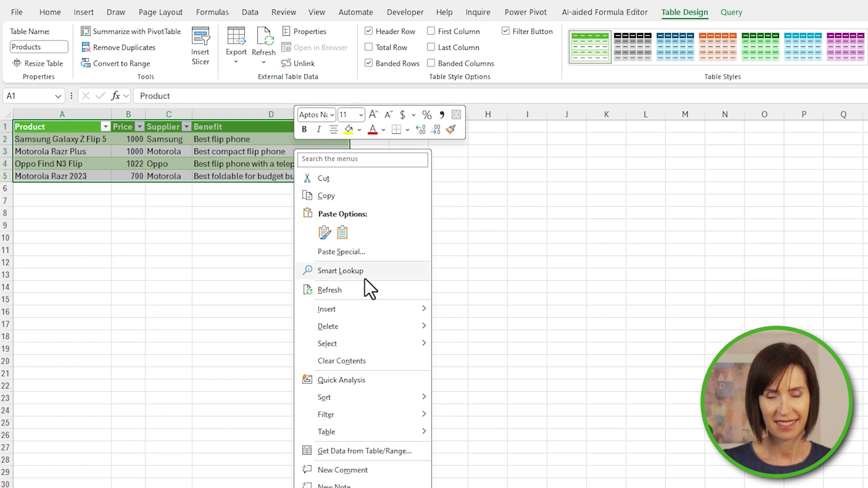
{"action": "key", "text": "Escape"}
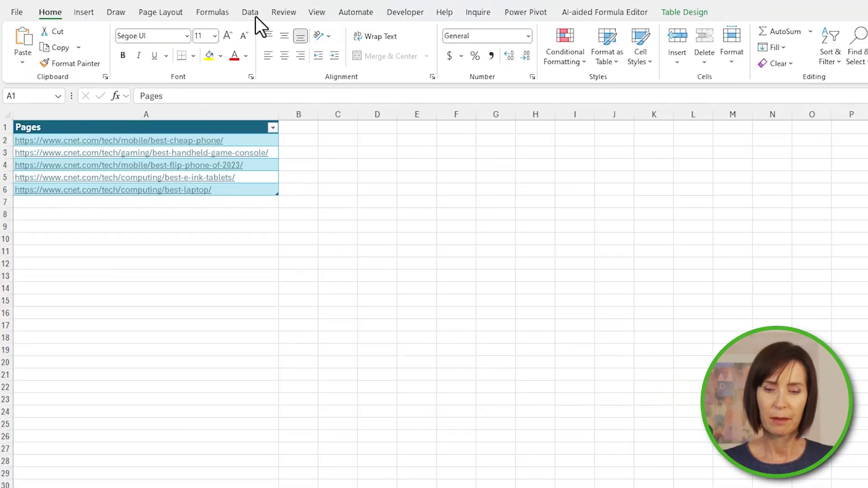
- Create a Page_URLs query from the Pages table via From Table/Range
{"action": "left_click", "coordinate": [250, 12]}
{"action": "left_click", "coordinate": [74, 67]}
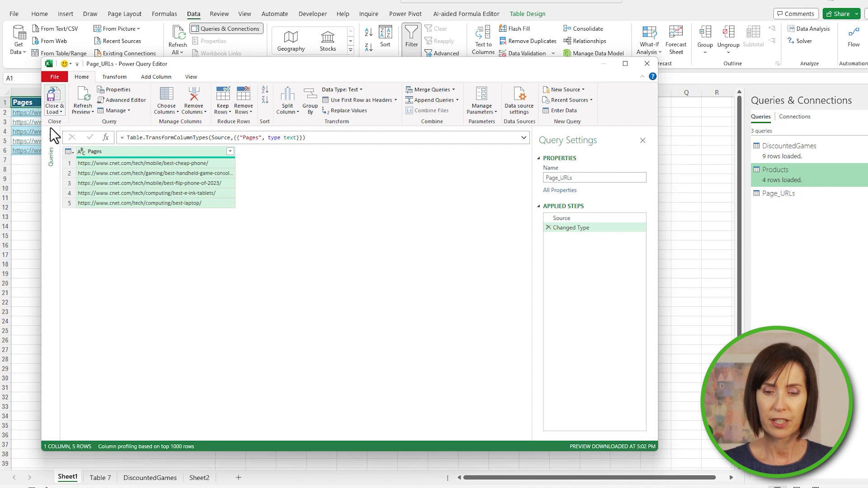
{"action": "left_click", "coordinate": [51, 132]}
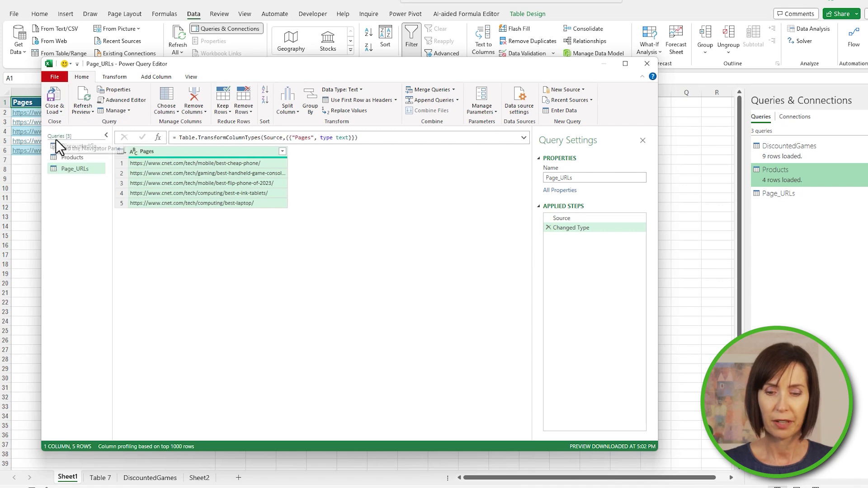
{"action": "left_click", "coordinate": [88, 158]}
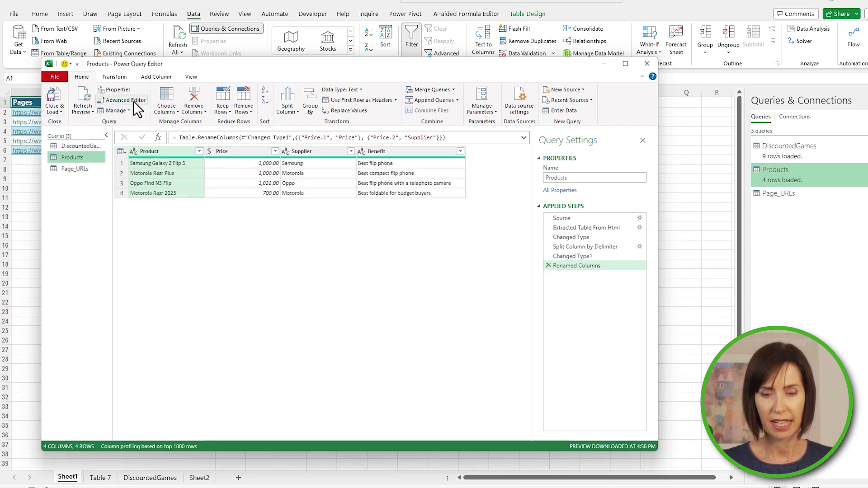
- In the Advanced Editor, add a (URL as text) => parameter to Products and replace the hard-coded URL with ""&URL&""
{"action": "left_click", "coordinate": [133, 102]}
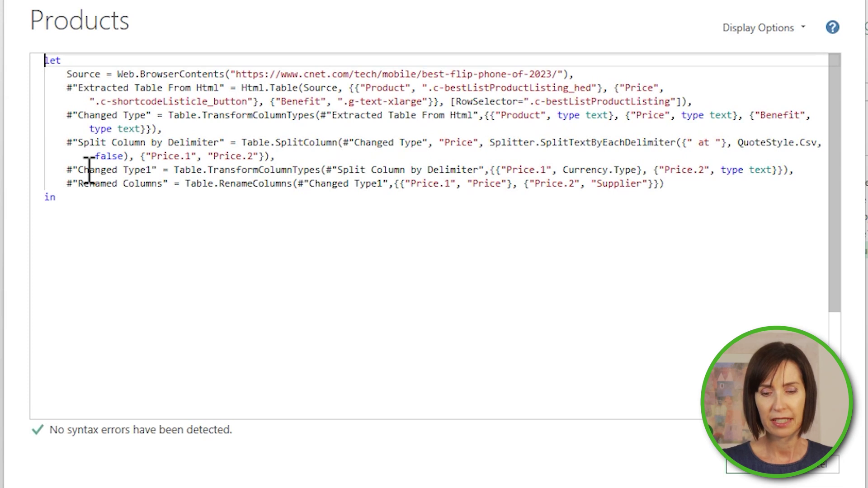
{"action": "key", "text": "Return"}
{"action": "key", "text": "Return"}
{"action": "key", "text": "Up"}
{"action": "key", "text": "Up"}
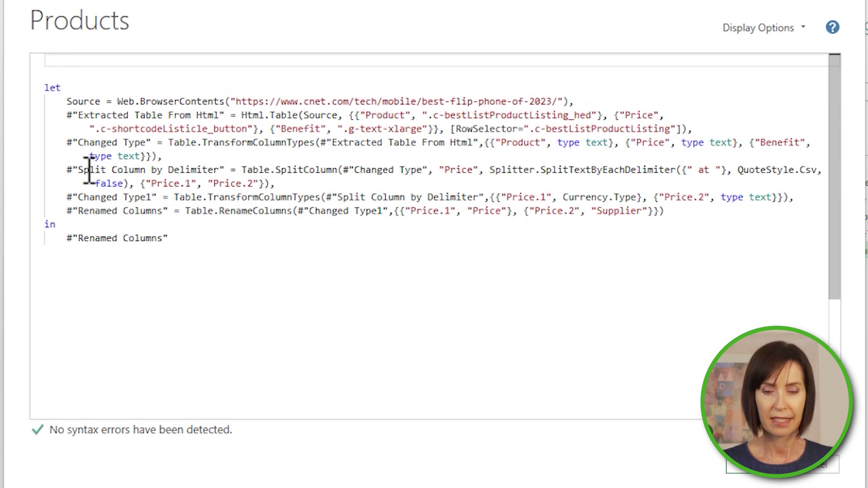
{"action": "type", "text": "()URL a"}
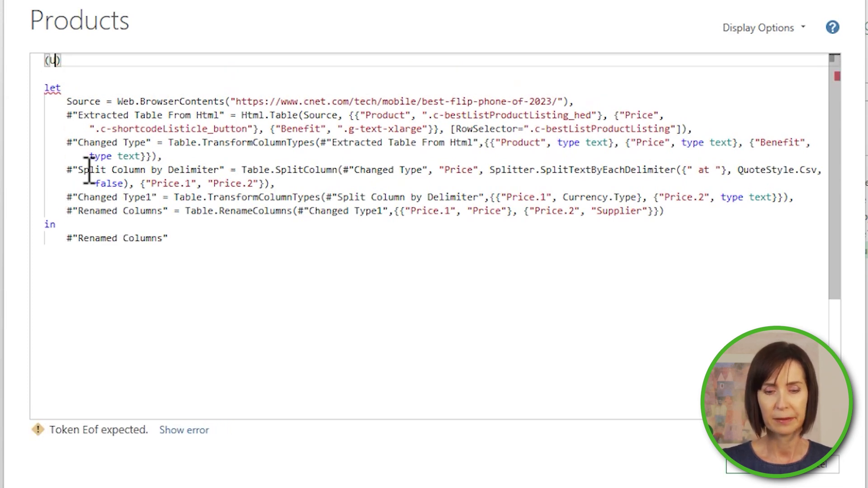
{"action": "type", "text": "s text"}
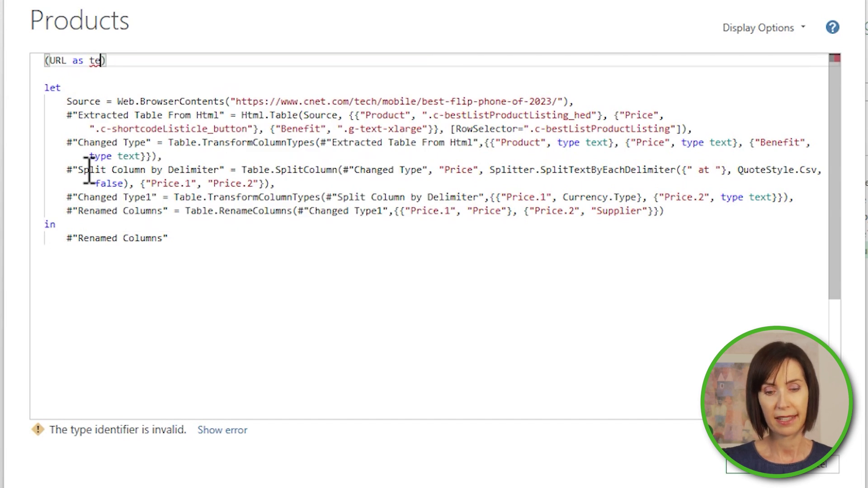
{"action": "key", "text": "Right"}
{"action": "type", "text": "=>"}
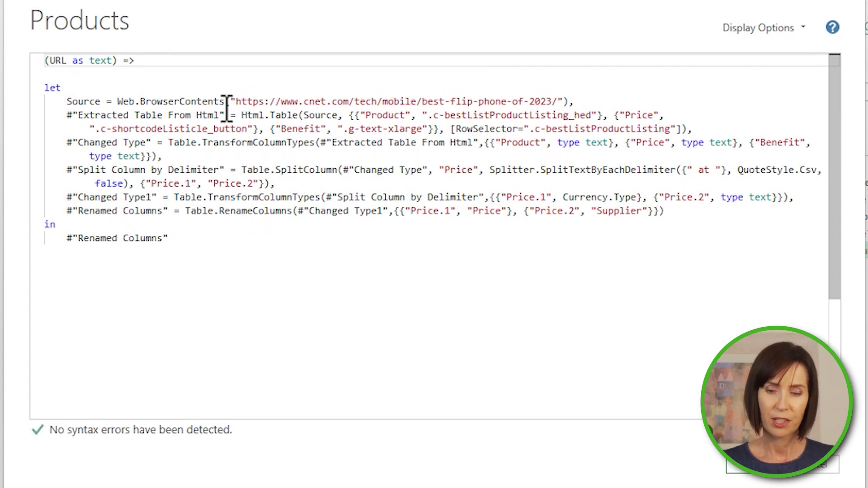
{"action": "left_click_drag", "start_coordinate": [236, 101], "coordinate": [560, 100]}
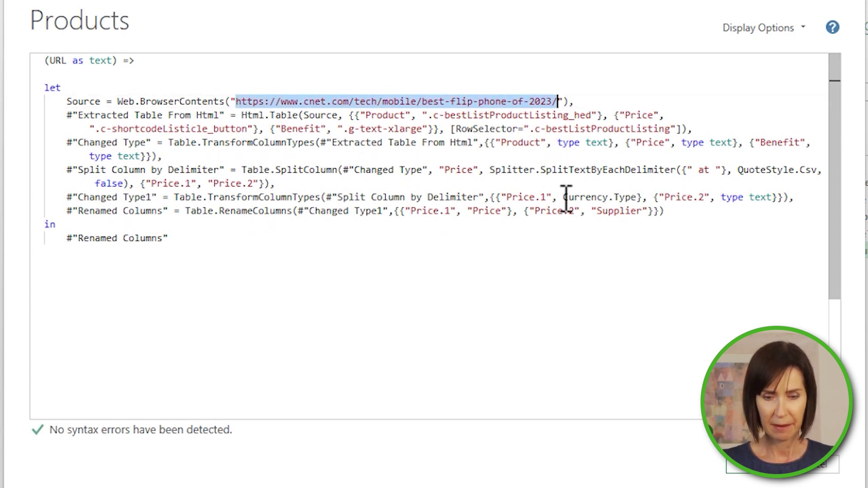
{"action": "key", "text": "Delete"}
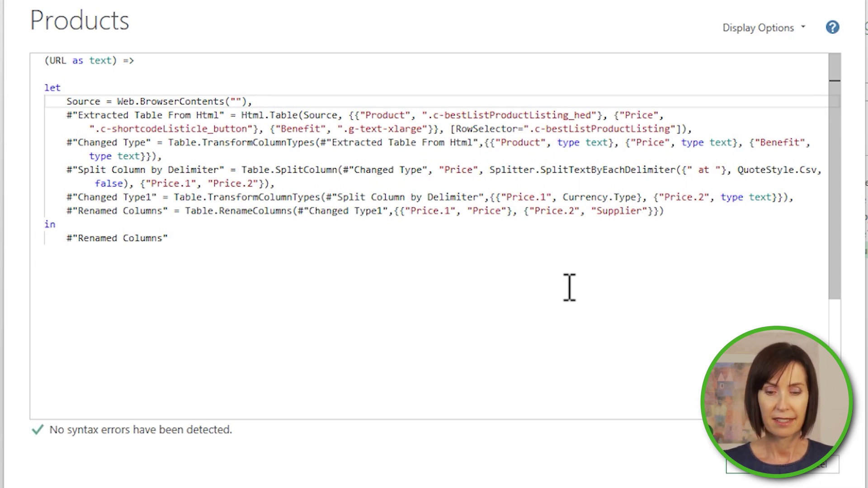
{"action": "type", "text": "\""}
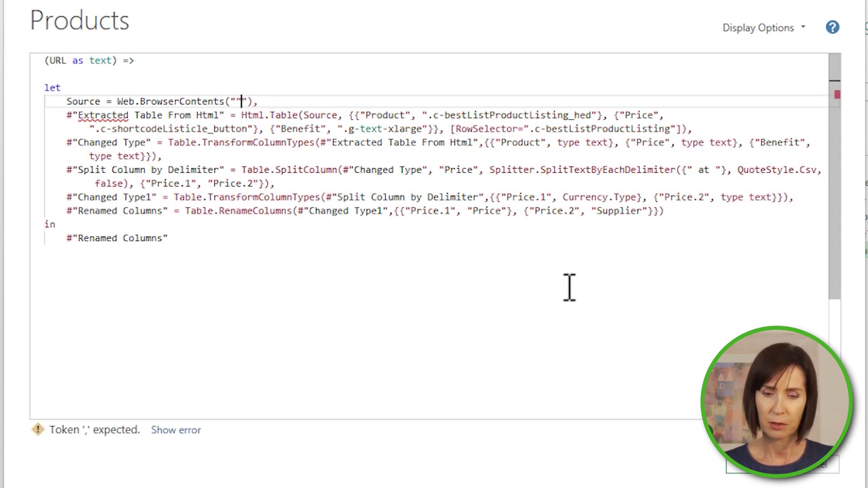
{"action": "type", "text": "&URL"}
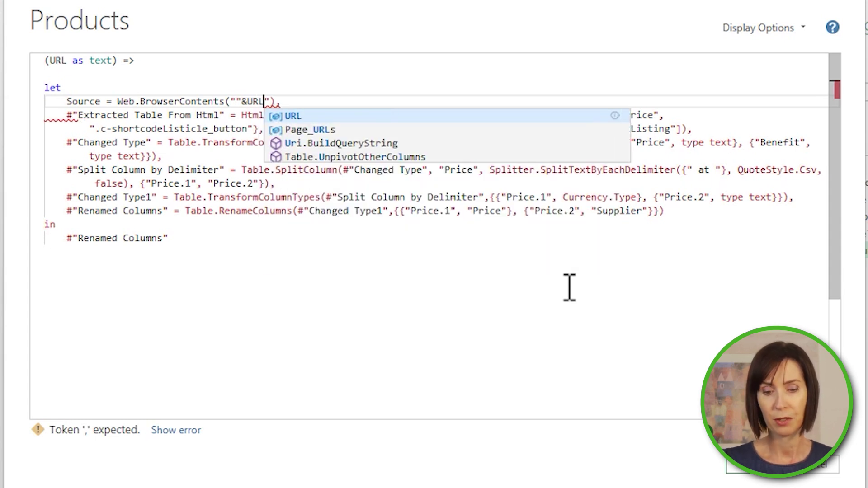
{"action": "type", "text": "\""}
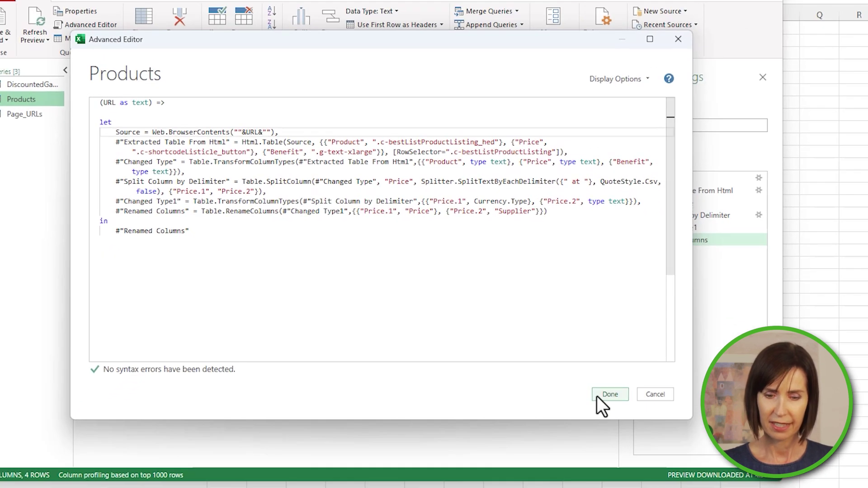
- Save the Products function and invoke it on Page_URLs to add a Products column
{"action": "left_click", "coordinate": [599, 397]}
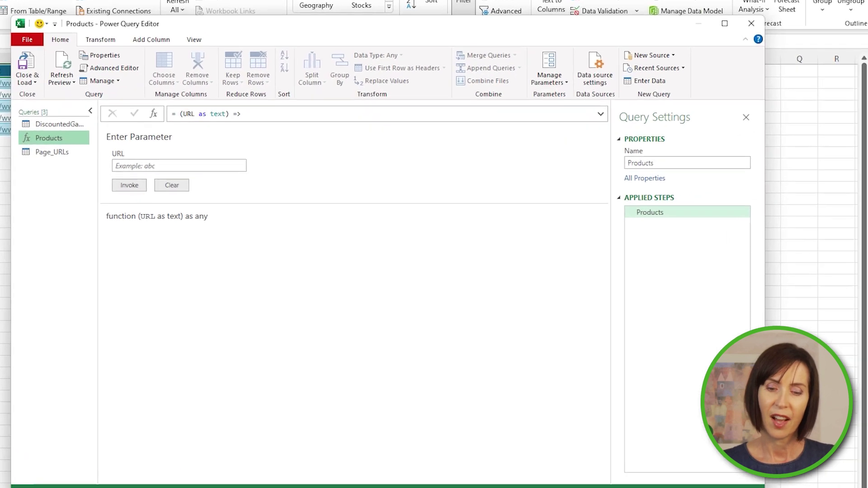
{"action": "left_click", "coordinate": [70, 145]}
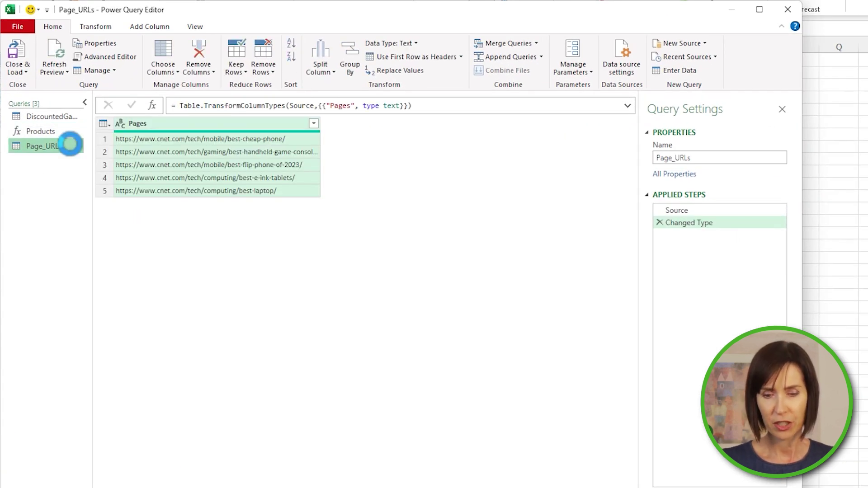
{"action": "left_click", "coordinate": [145, 28]}
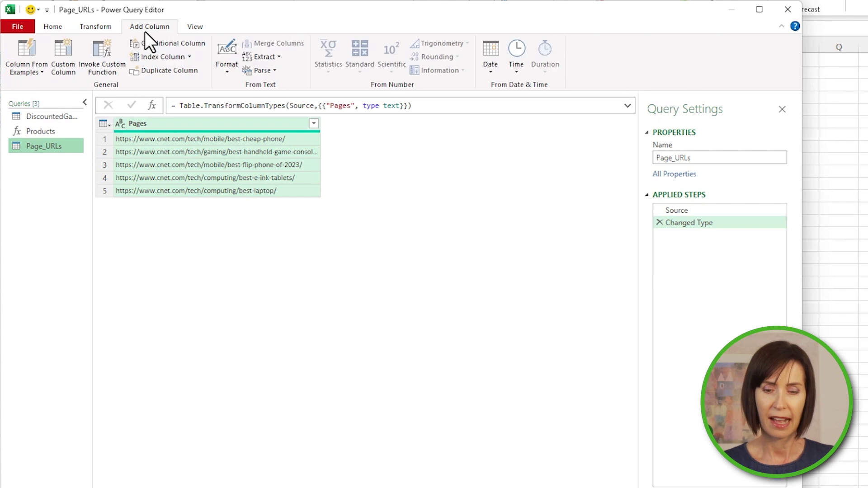
{"action": "left_click", "coordinate": [94, 75]}
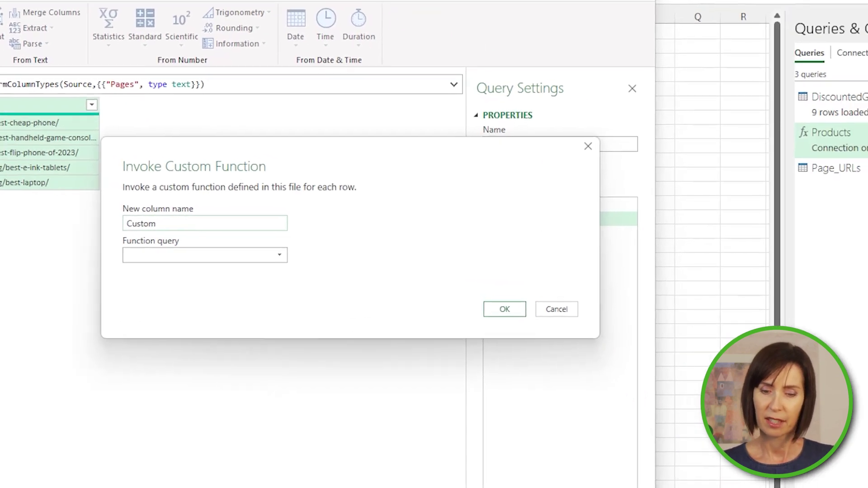
{"action": "left_click", "coordinate": [209, 255]}
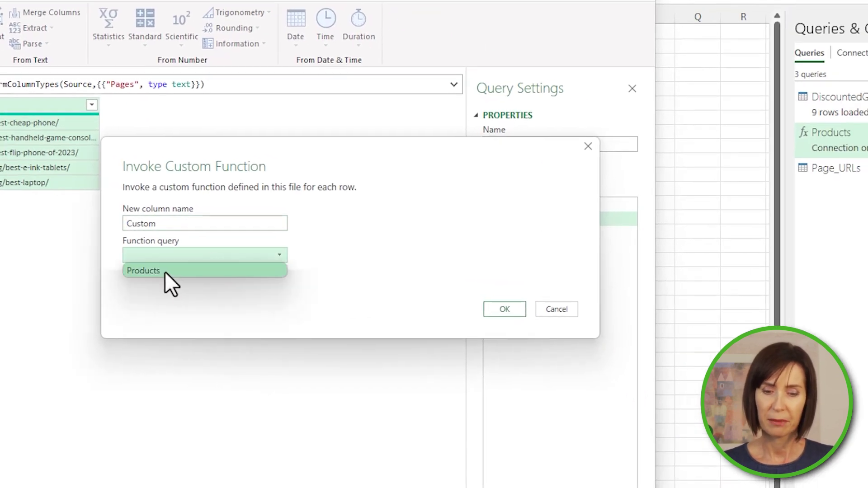
{"action": "left_click", "coordinate": [164, 270]}
{"action": "left_click", "coordinate": [503, 327]}
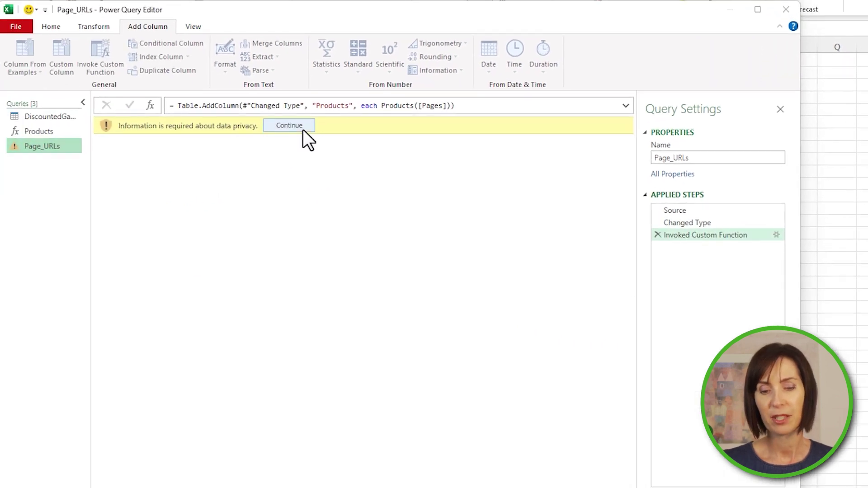
- Set the Current Workbook privacy level to Public and save it
{"action": "left_click", "coordinate": [303, 129]}
{"action": "left_click", "coordinate": [688, 271]}
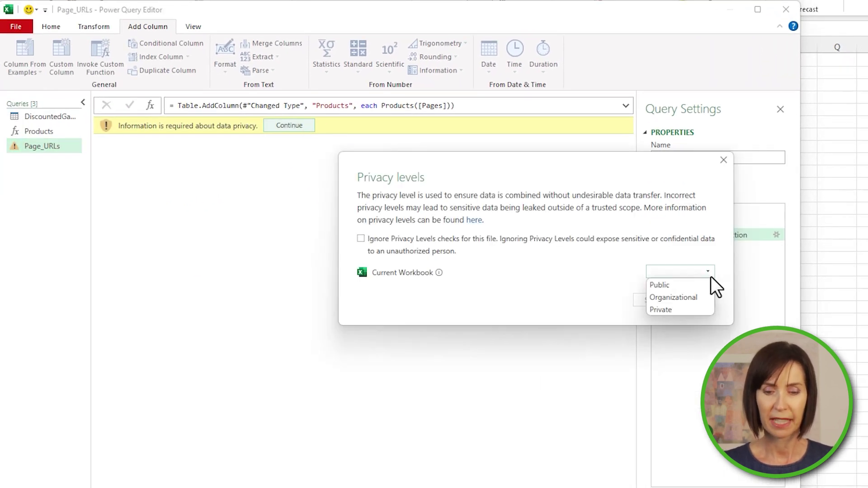
{"action": "left_click", "coordinate": [679, 287]}
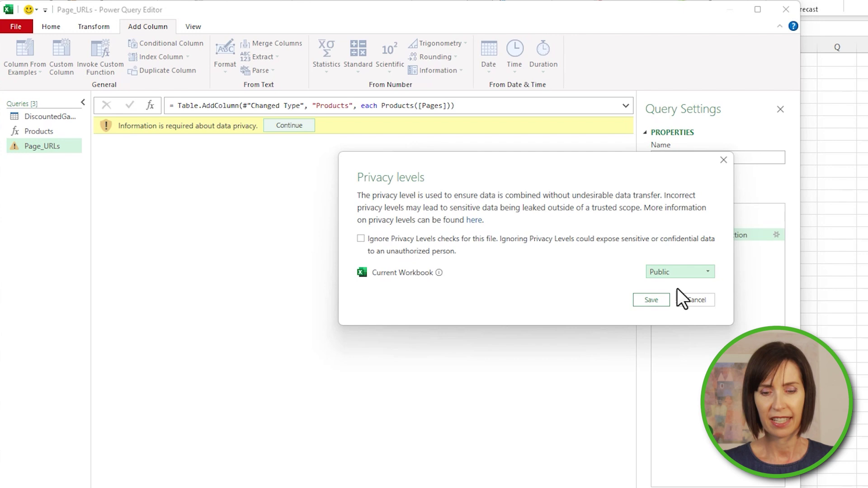
{"action": "left_click", "coordinate": [652, 300]}
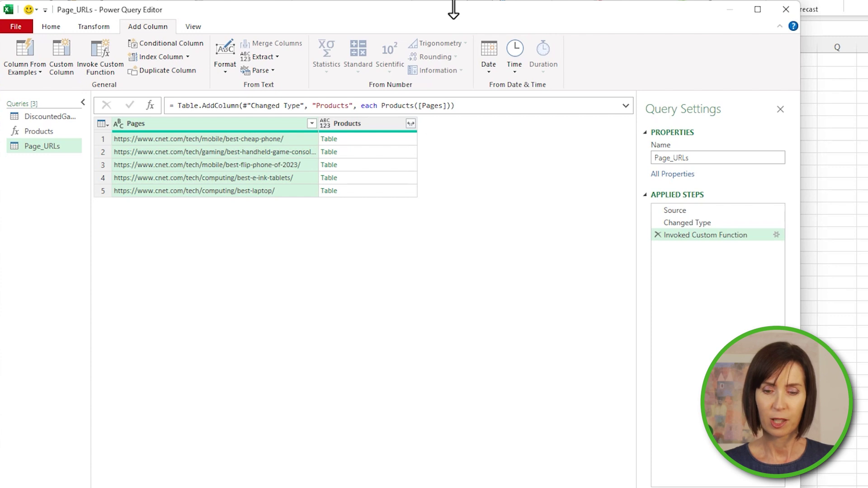
- Expand Products into Product, Price, Supplier and Benefit columns without the original-name prefix
{"action": "left_click", "coordinate": [410, 137]}
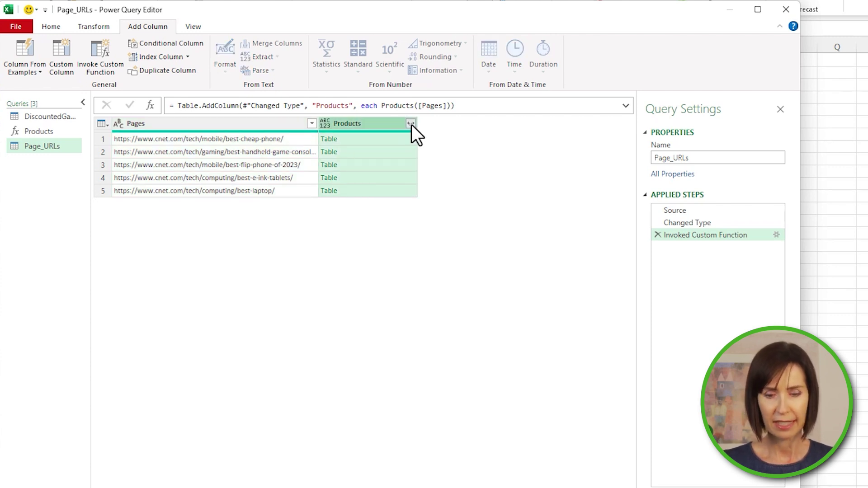
{"action": "left_click", "coordinate": [411, 124]}
{"action": "left_click", "coordinate": [235, 242]}
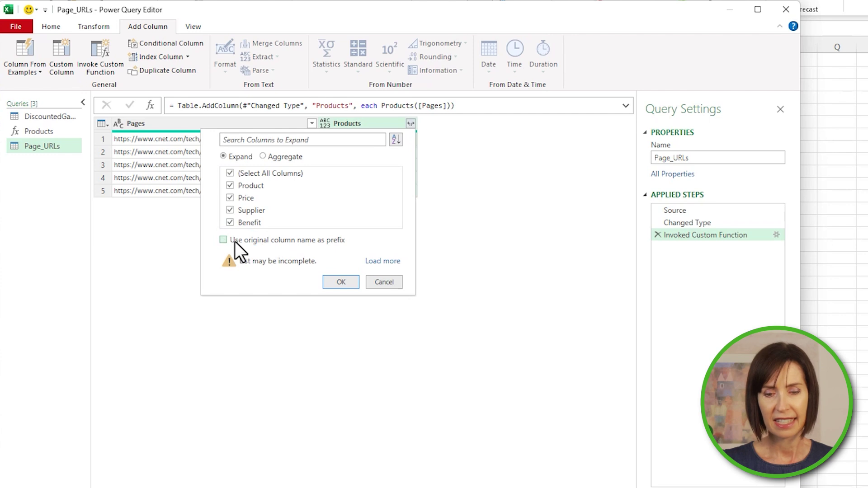
{"action": "left_click", "coordinate": [330, 281]}
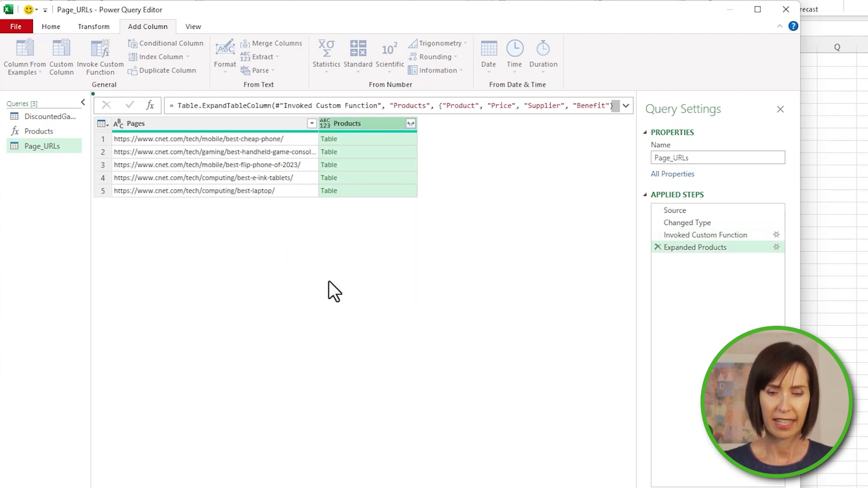
{"action": "left_click", "coordinate": [82, 103]}
{"action": "left_click_drag", "start_coordinate": [794, 306], "coordinate": [867, 306]}
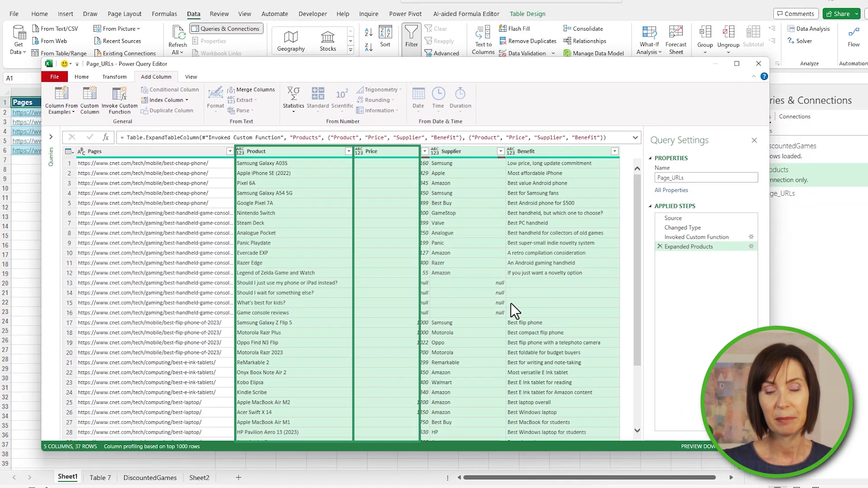
{"action": "scroll", "coordinate": [511, 304], "scroll_direction": "down", "scroll_amount": 3}
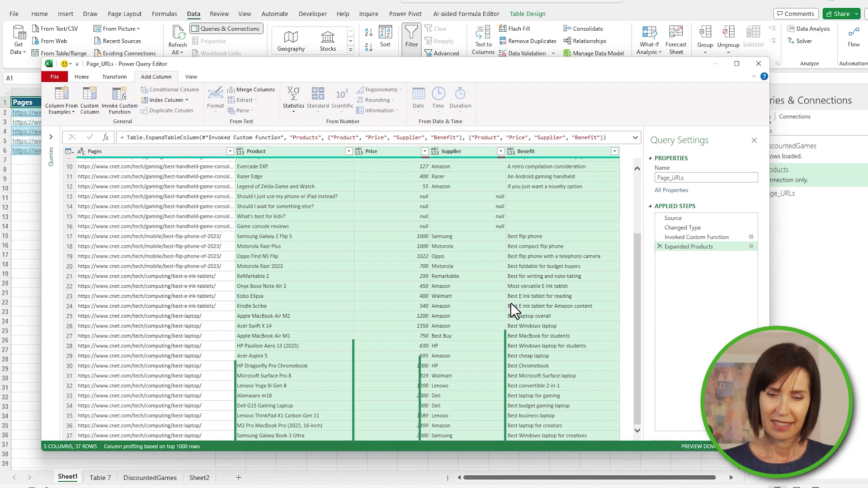
{"action": "scroll", "coordinate": [511, 303], "scroll_direction": "up", "scroll_amount": 3}
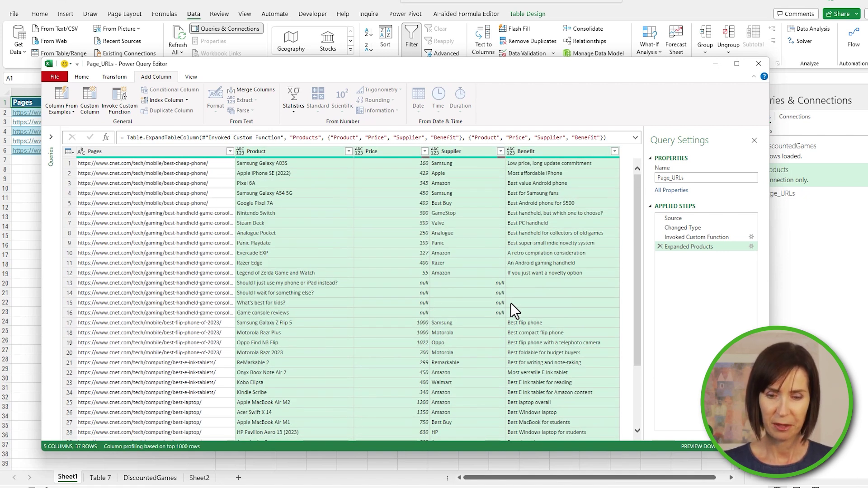
- Filter the Price column to exclude null values
{"action": "left_click", "coordinate": [424, 151]}
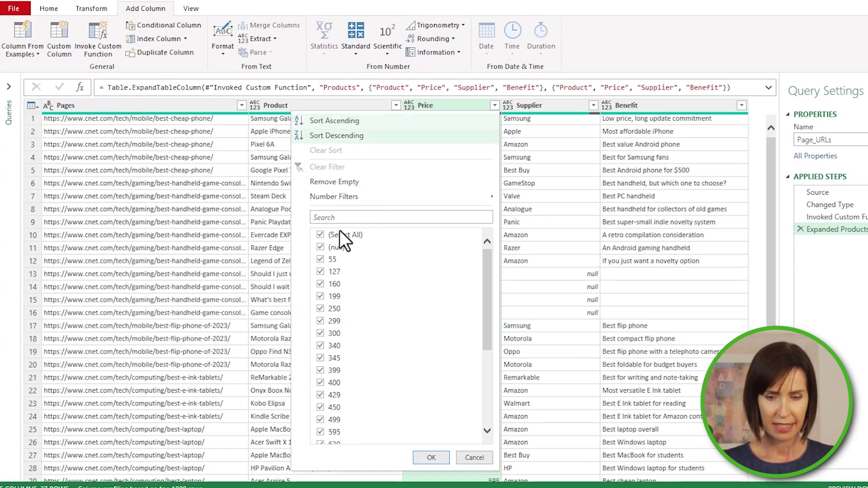
{"action": "left_click", "coordinate": [304, 254]}
{"action": "left_click", "coordinate": [430, 458]}
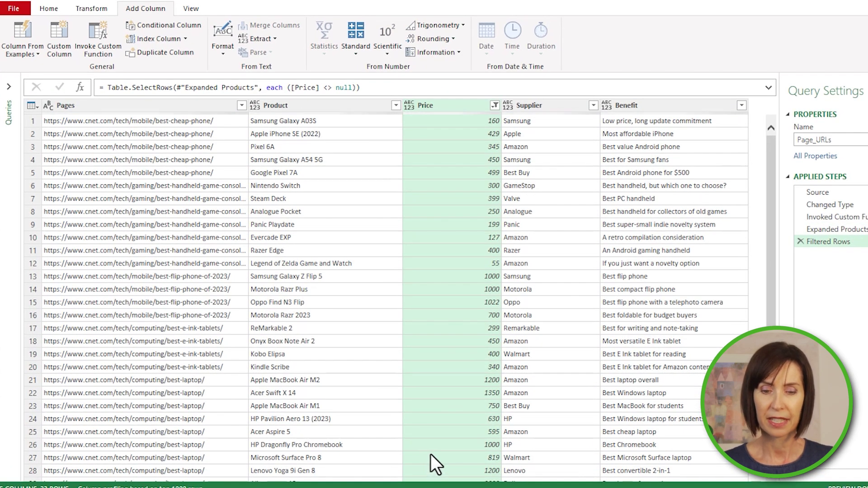
{"action": "scroll", "coordinate": [445, 357], "scroll_direction": "down", "scroll_amount": 2}
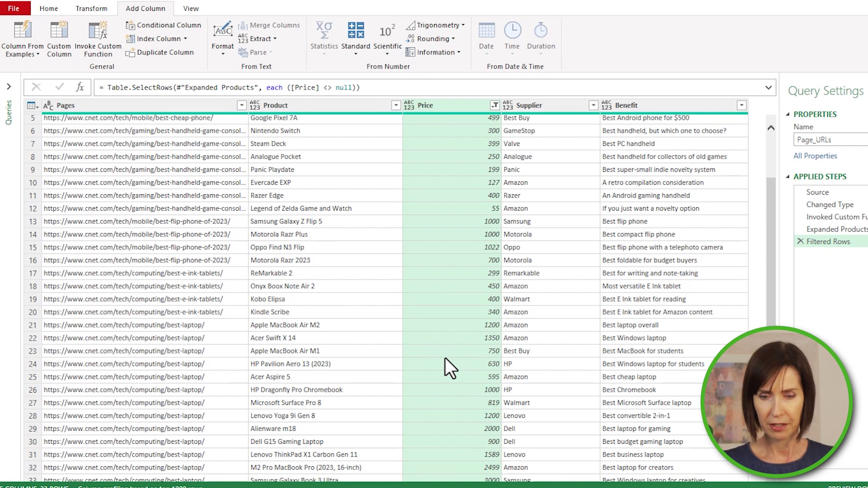
{"action": "scroll", "coordinate": [445, 357], "scroll_direction": "up", "scroll_amount": 2}
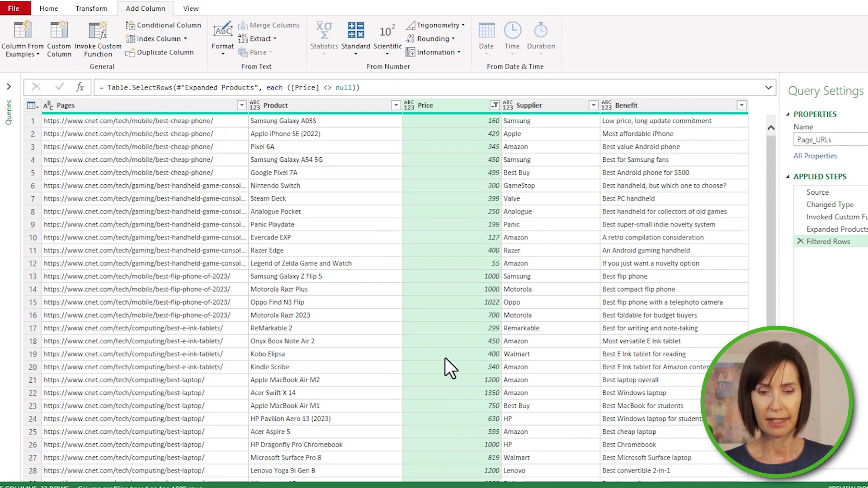
- Set Product, Supplier and Benefit to Text and Price to Decimal Number
{"action": "left_click", "coordinate": [308, 108]}
{"action": "left_click", "coordinate": [552, 103], "text": "ctrl"}
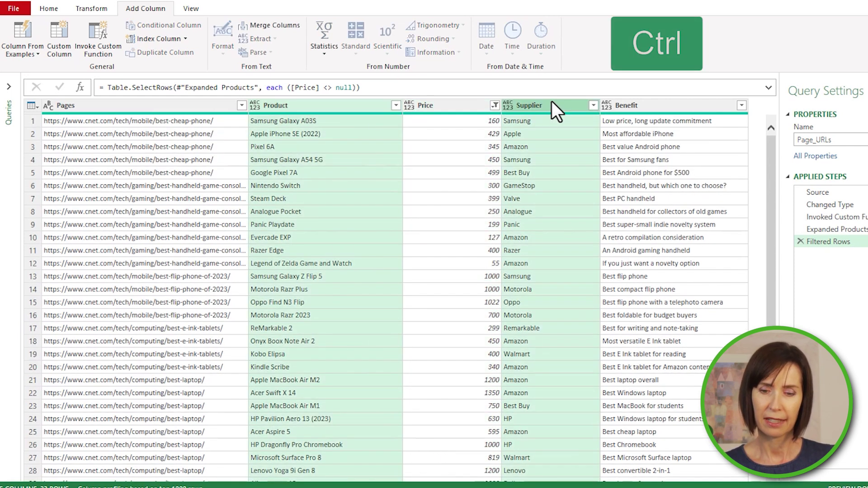
{"action": "left_click", "coordinate": [636, 105], "text": "ctrl"}
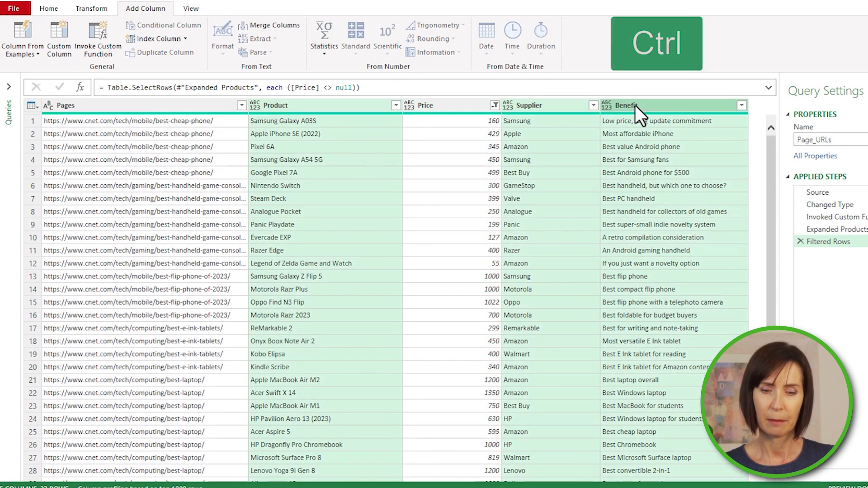
{"action": "left_click", "coordinate": [75, 10]}
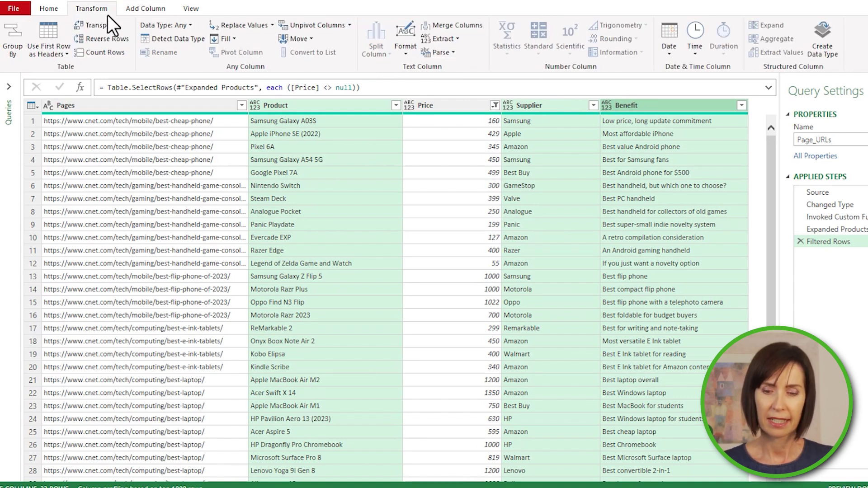
{"action": "left_click", "coordinate": [186, 25]}
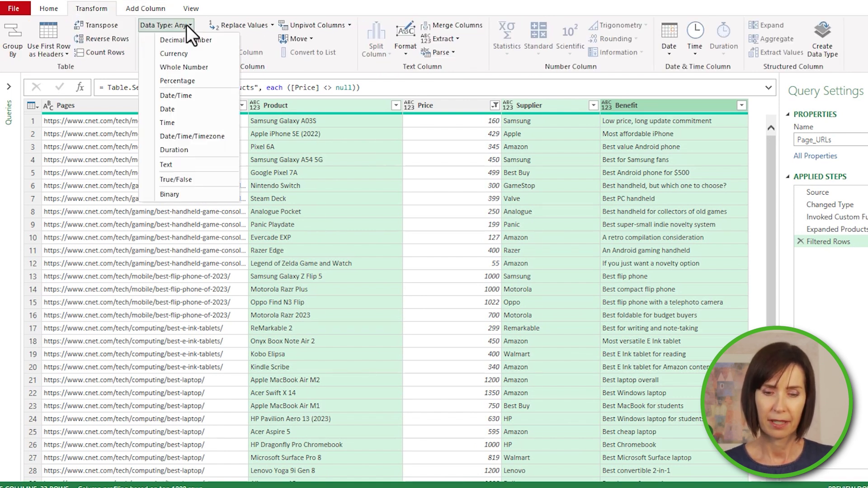
{"action": "left_click", "coordinate": [178, 164]}
{"action": "left_click", "coordinate": [409, 107]}
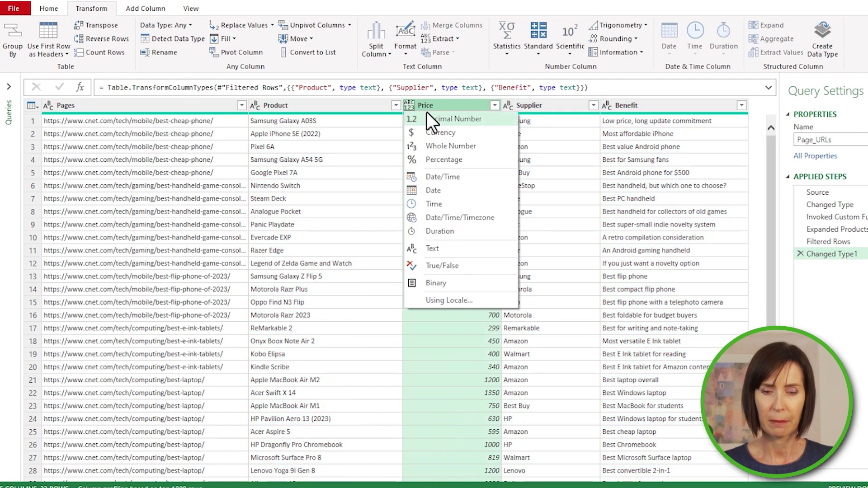
{"action": "left_click", "coordinate": [454, 123]}
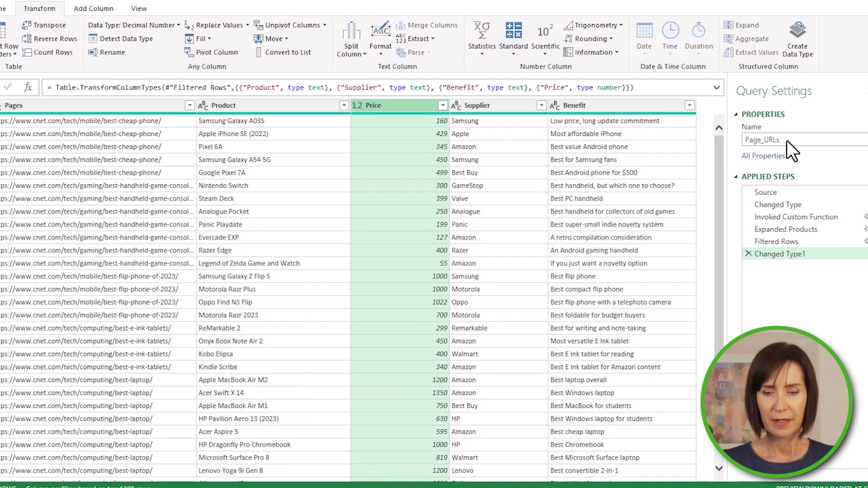
- Rename the query to ProductList
{"action": "double_click", "coordinate": [769, 140]}
{"action": "type", "text": "ProductList"}
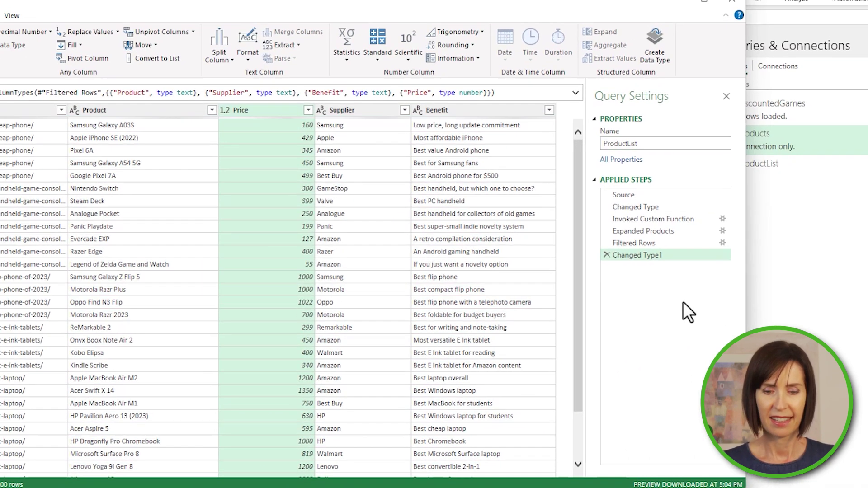
{"action": "left_click", "coordinate": [82, 77]}
{"action": "left_click", "coordinate": [55, 109]}
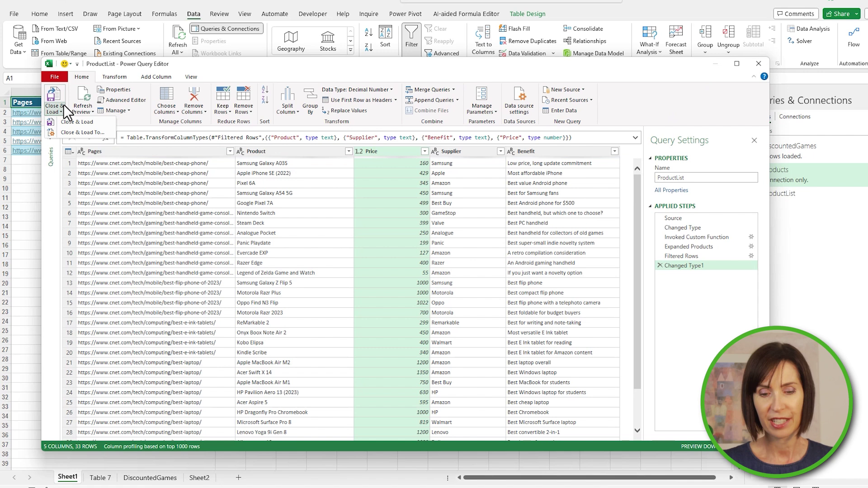
- Load ProductList as a table on a new worksheet and view the ProductList sheet
{"action": "left_click", "coordinate": [73, 131]}
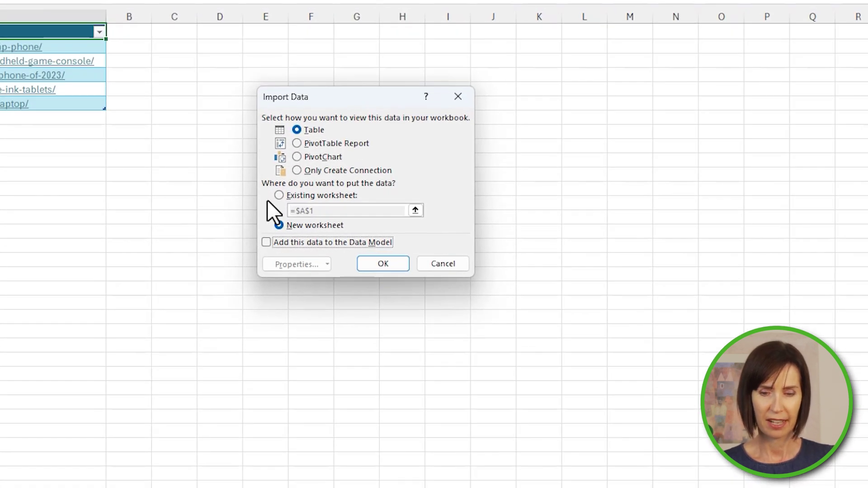
{"action": "left_click", "coordinate": [383, 264]}
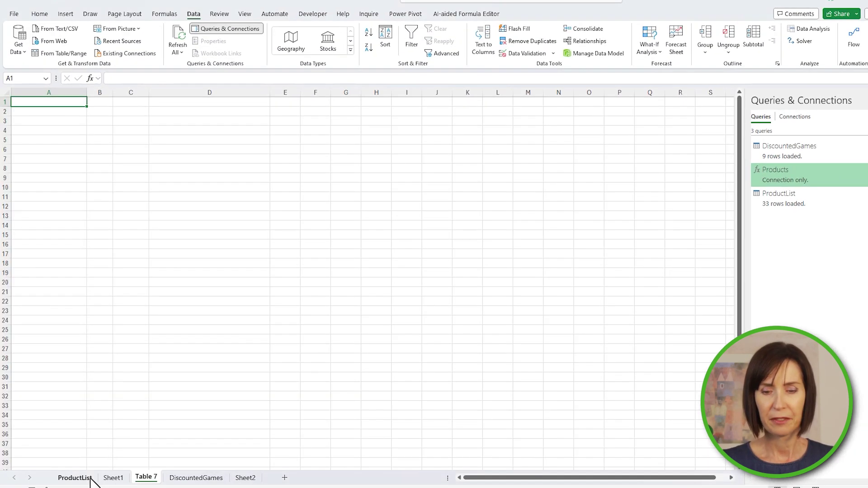
{"action": "left_click", "coordinate": [89, 479]}
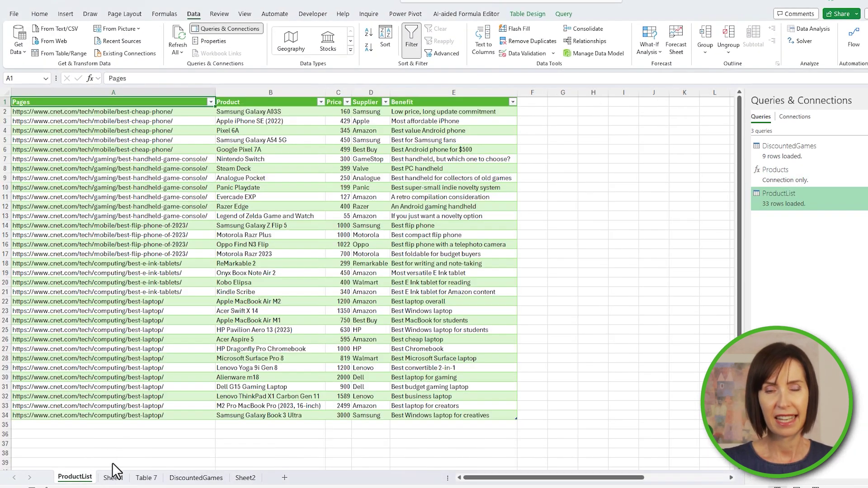
{"action": "right_click", "coordinate": [289, 219]}
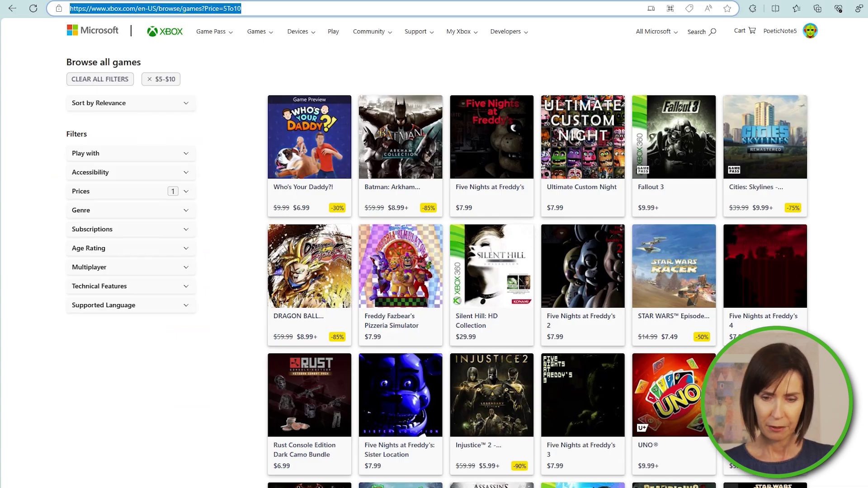
- Scroll the $5–$10 Xbox games list and load more games, down to Metro Exodus
{"action": "scroll", "coordinate": [243, 330], "scroll_direction": "down", "scroll_amount": 5}
{"action": "scroll", "coordinate": [242, 330], "scroll_direction": "down", "scroll_amount": 3}
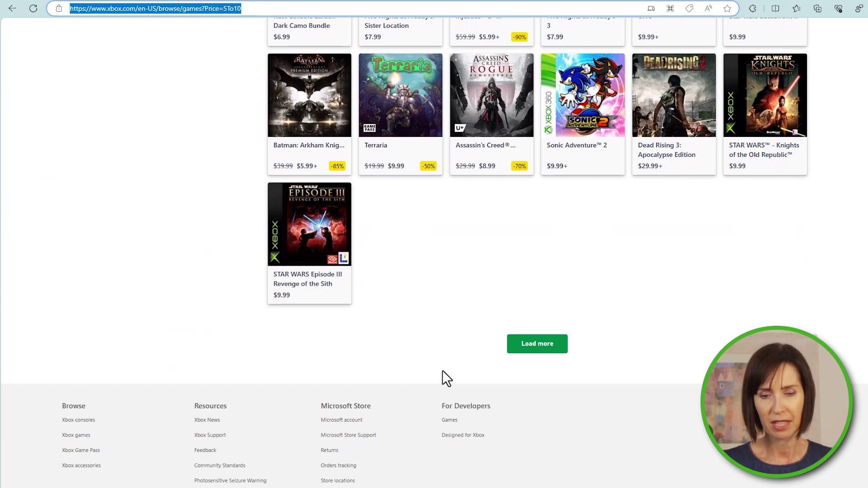
{"action": "left_click", "coordinate": [520, 355]}
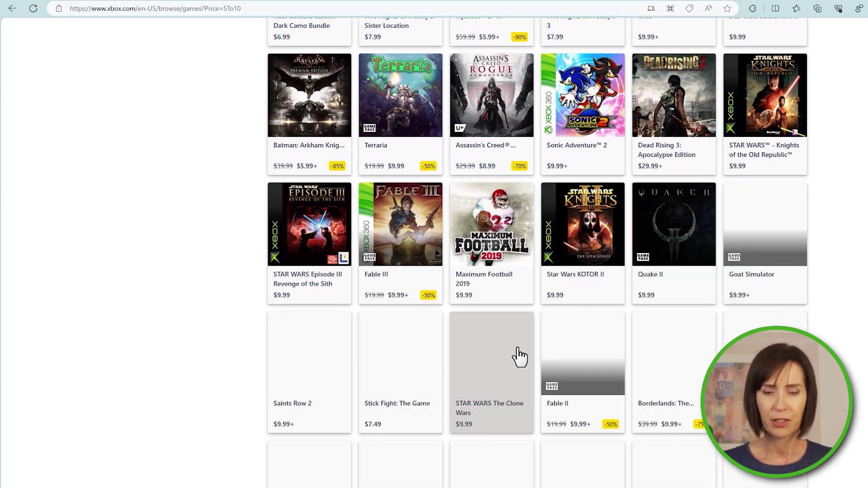
{"action": "scroll", "coordinate": [229, 316], "scroll_direction": "down", "scroll_amount": 6}
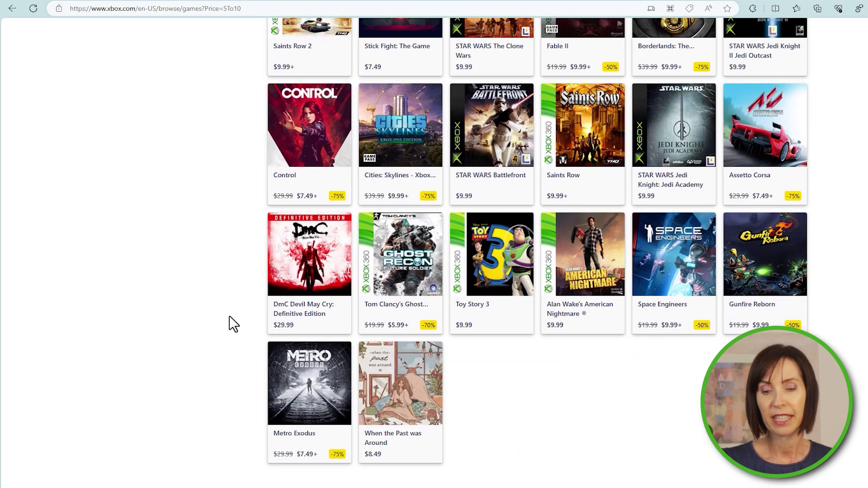
{"action": "scroll", "coordinate": [229, 316], "scroll_direction": "down", "scroll_amount": 3}
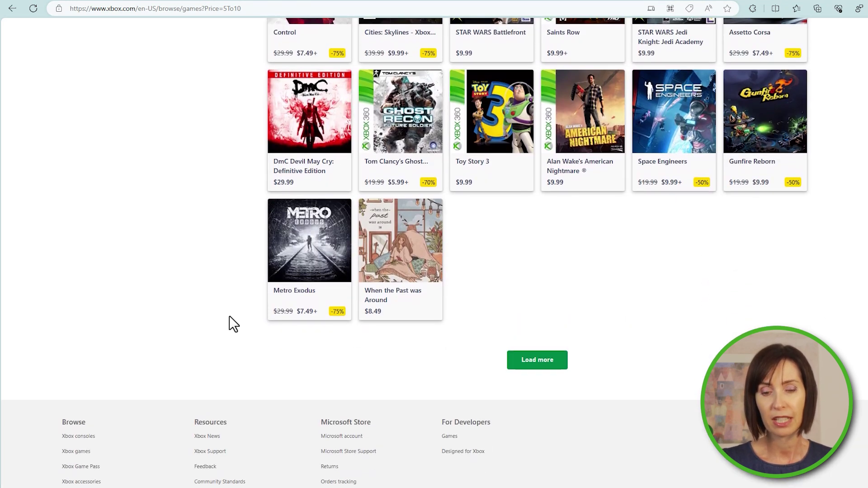